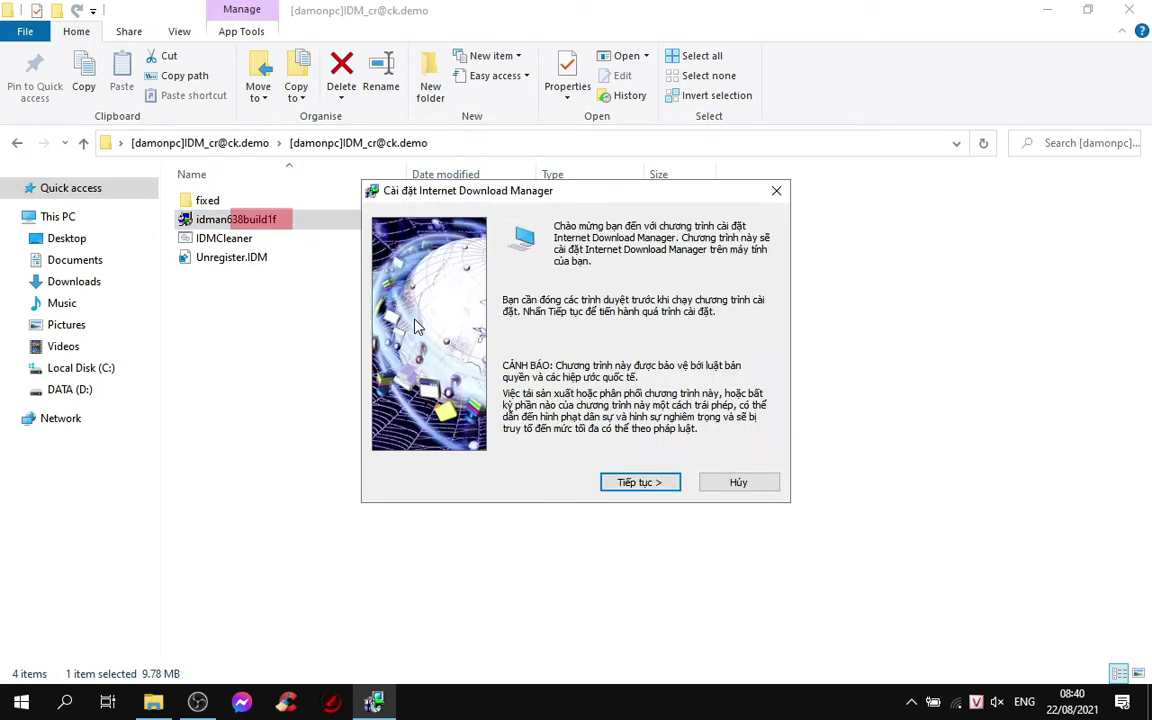
Step: Accept the licence agreement and install Internet Download Manager in the default Program Files (x86) folder with a desktop icon
{"action": "left_click", "coordinate": [644, 482]}
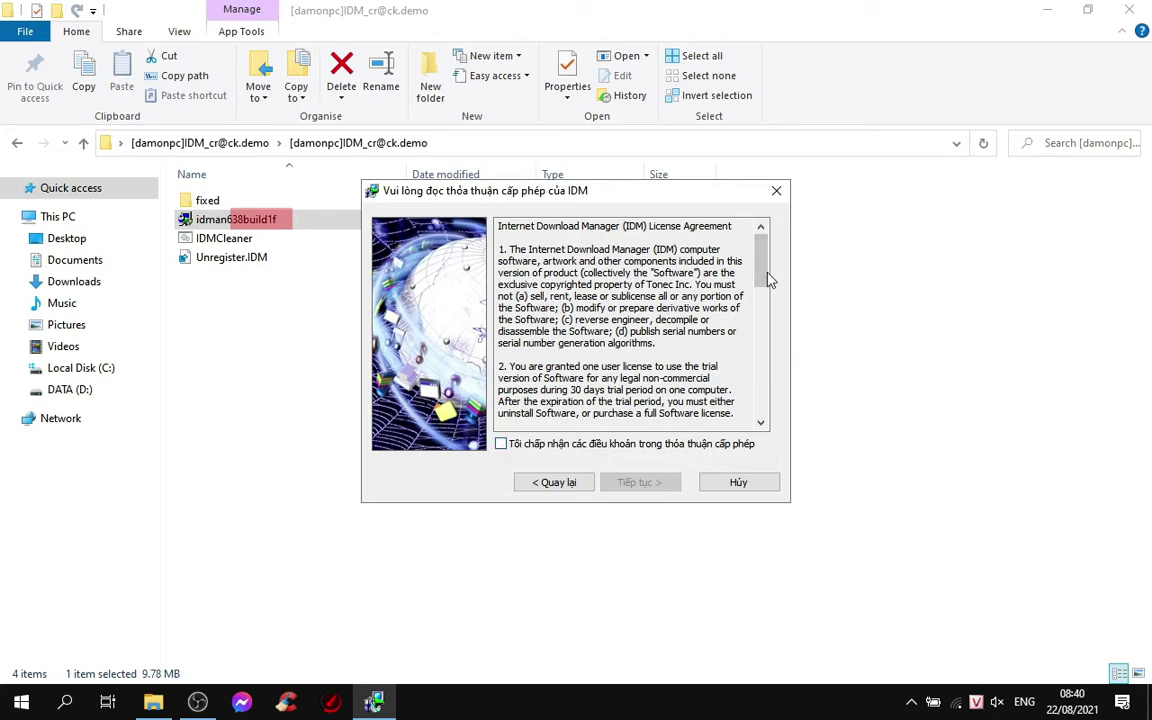
{"action": "left_click_drag", "start_coordinate": [762, 272], "coordinate": [789, 461]}
{"action": "left_click", "coordinate": [503, 443]}
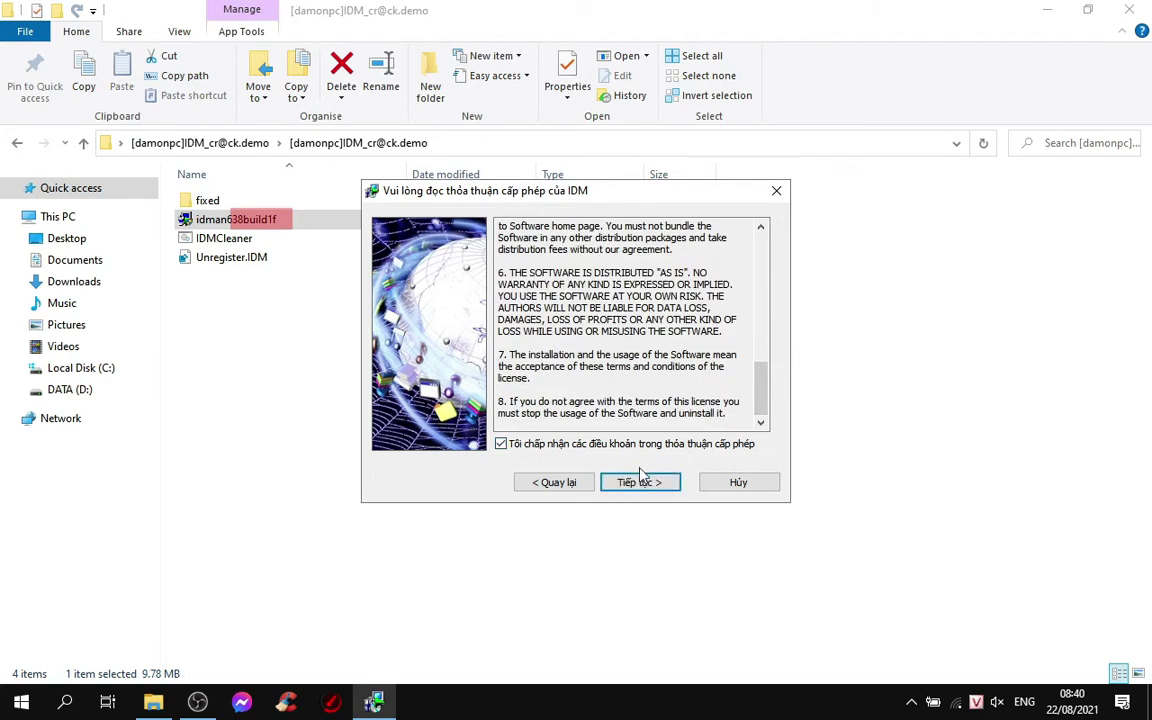
{"action": "left_click", "coordinate": [628, 484]}
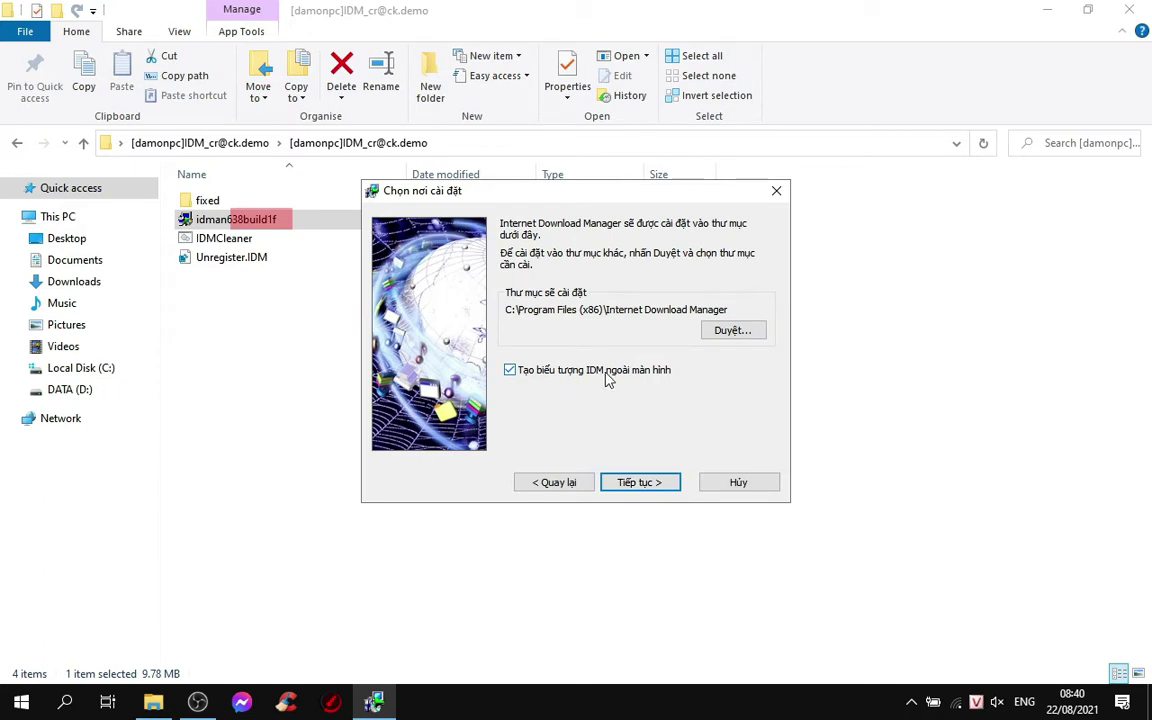
{"action": "left_click", "coordinate": [641, 489]}
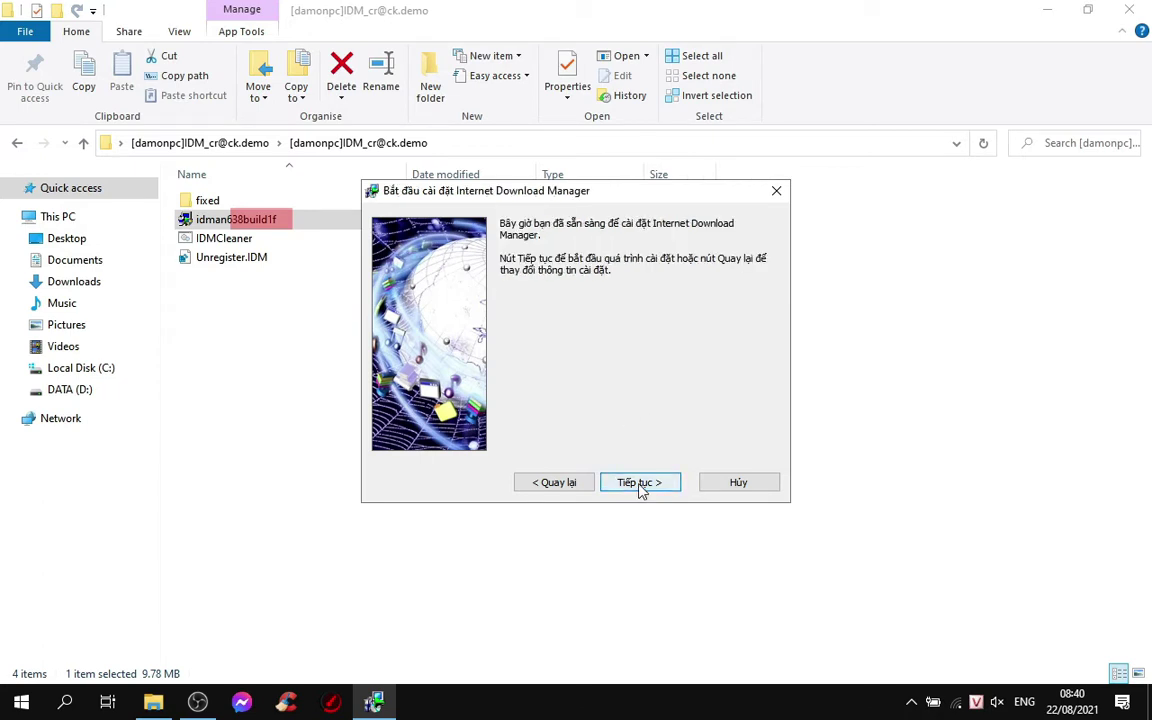
{"action": "left_click", "coordinate": [640, 484]}
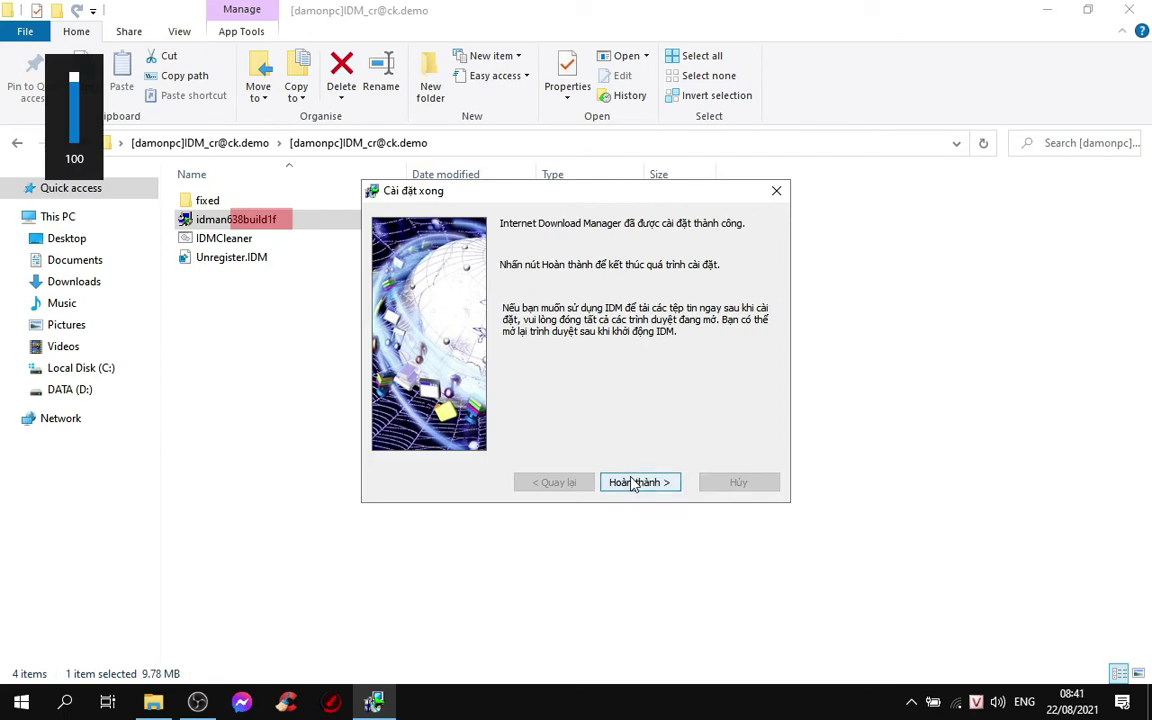
Step: Finish the Internet Download Manager setup and close the Google Chrome Integration instructions
{"action": "left_click", "coordinate": [645, 481]}
{"action": "left_click", "coordinate": [361, 331]}
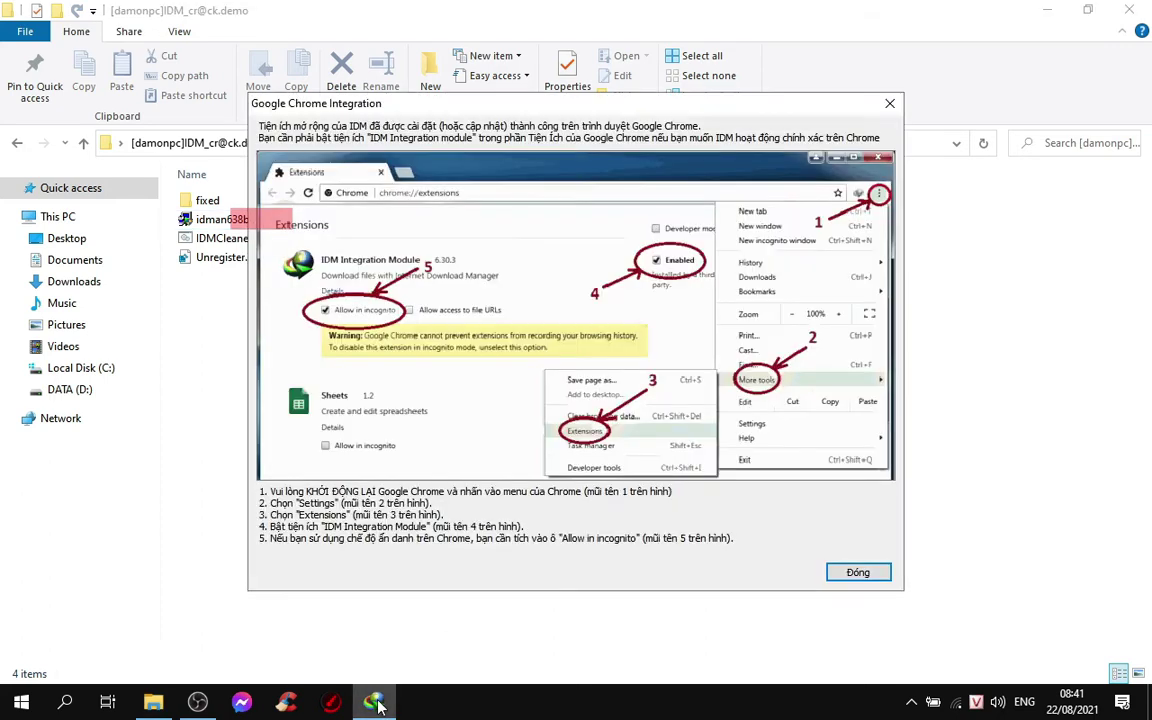
{"action": "left_click", "coordinate": [848, 574]}
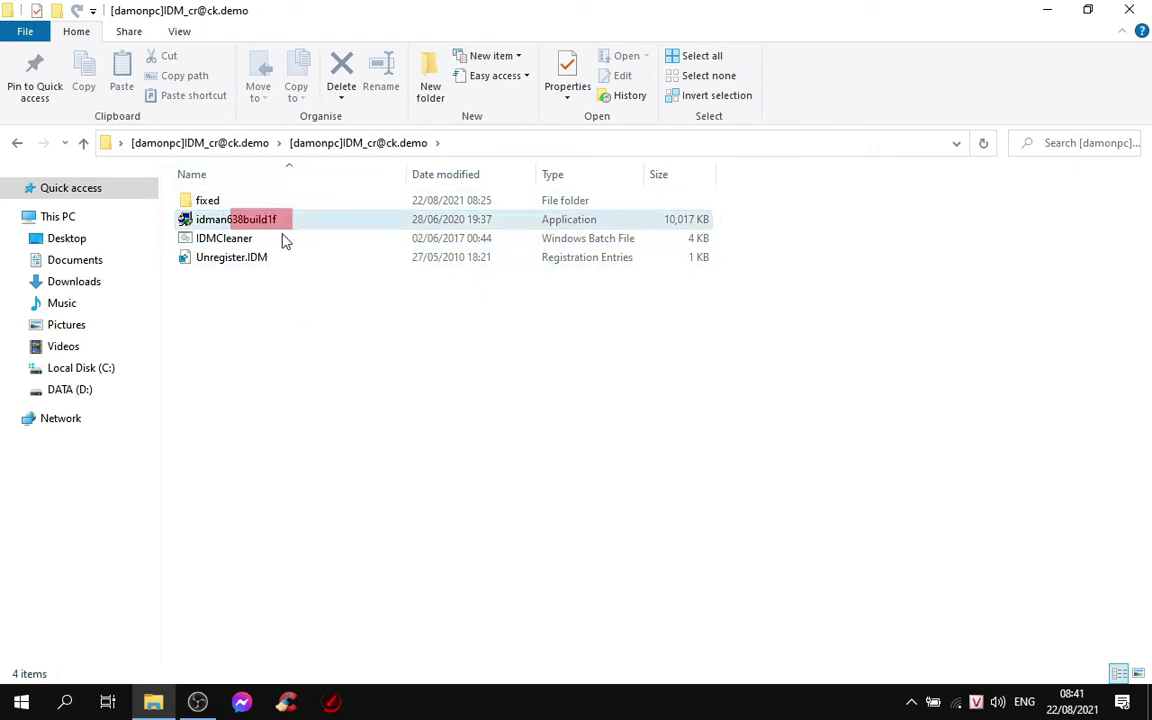
Step: Dismiss the Internet Download Manager registration warning and merge the Unregister.IDM file into the registry
{"action": "right_click", "coordinate": [250, 262]}
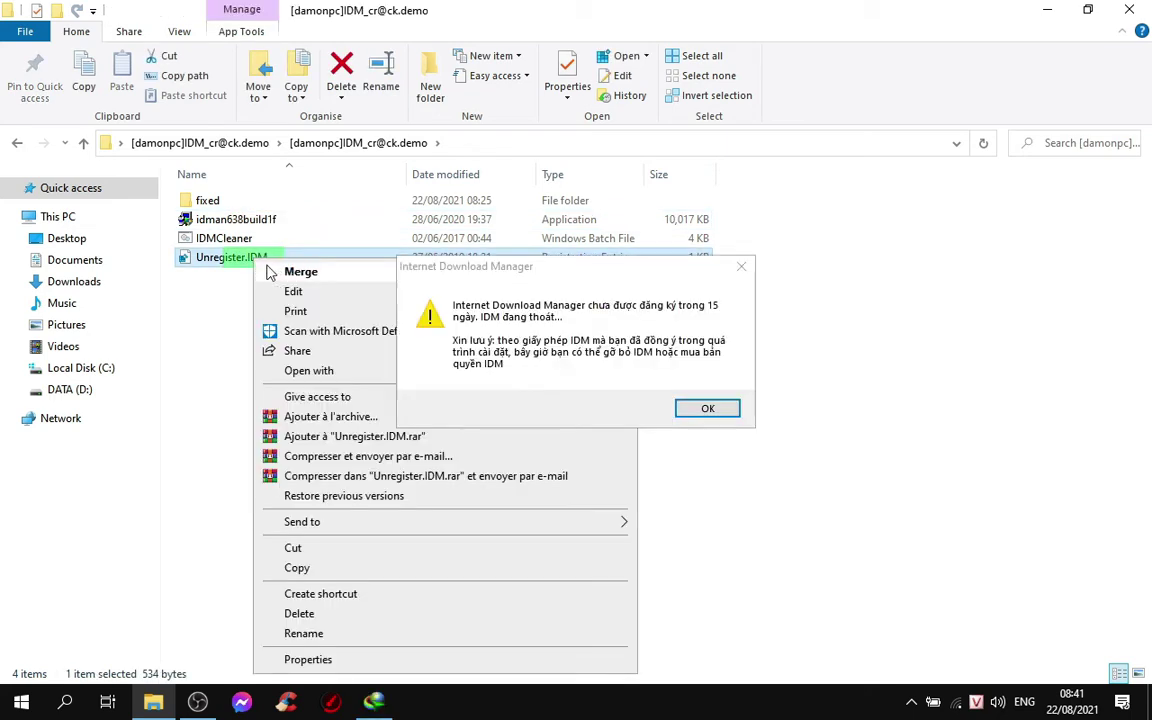
{"action": "left_click", "coordinate": [722, 408]}
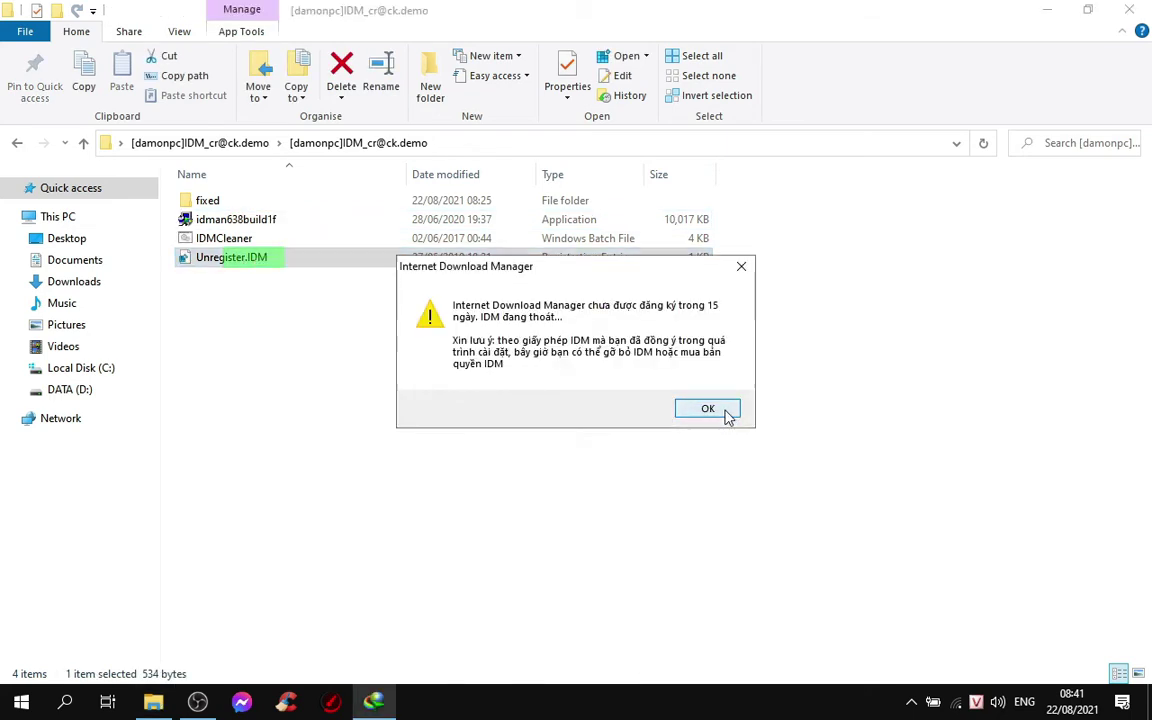
{"action": "left_click", "coordinate": [728, 240]}
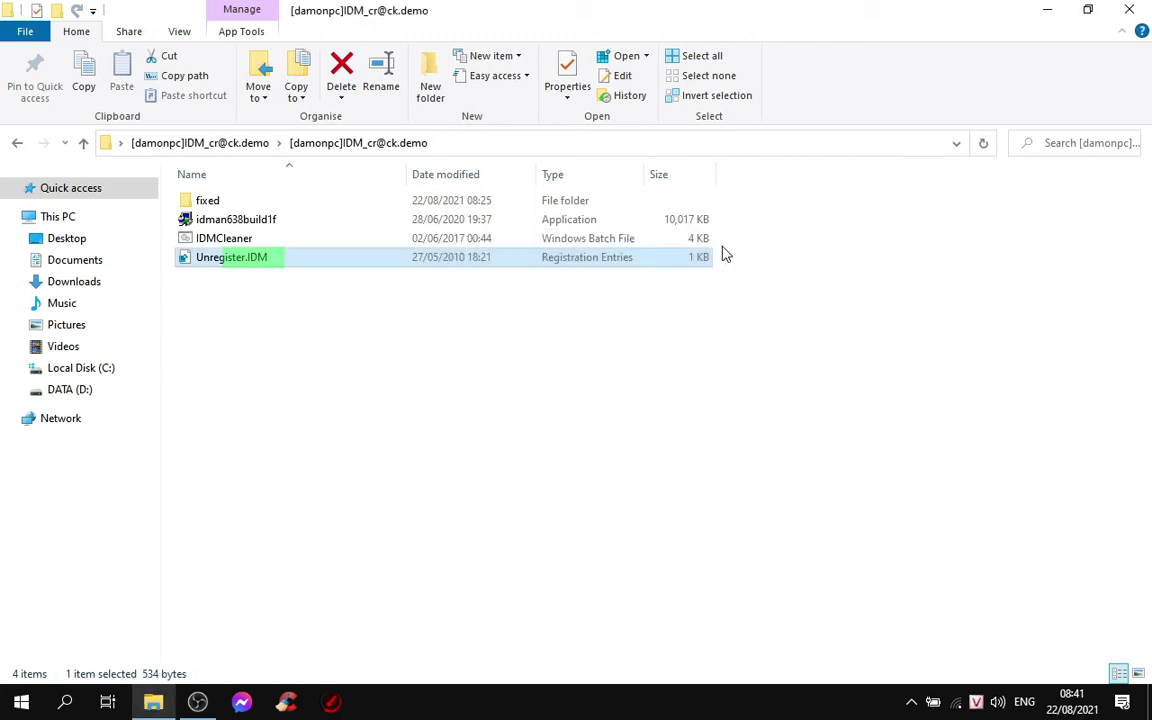
{"action": "double_click", "coordinate": [521, 268]}
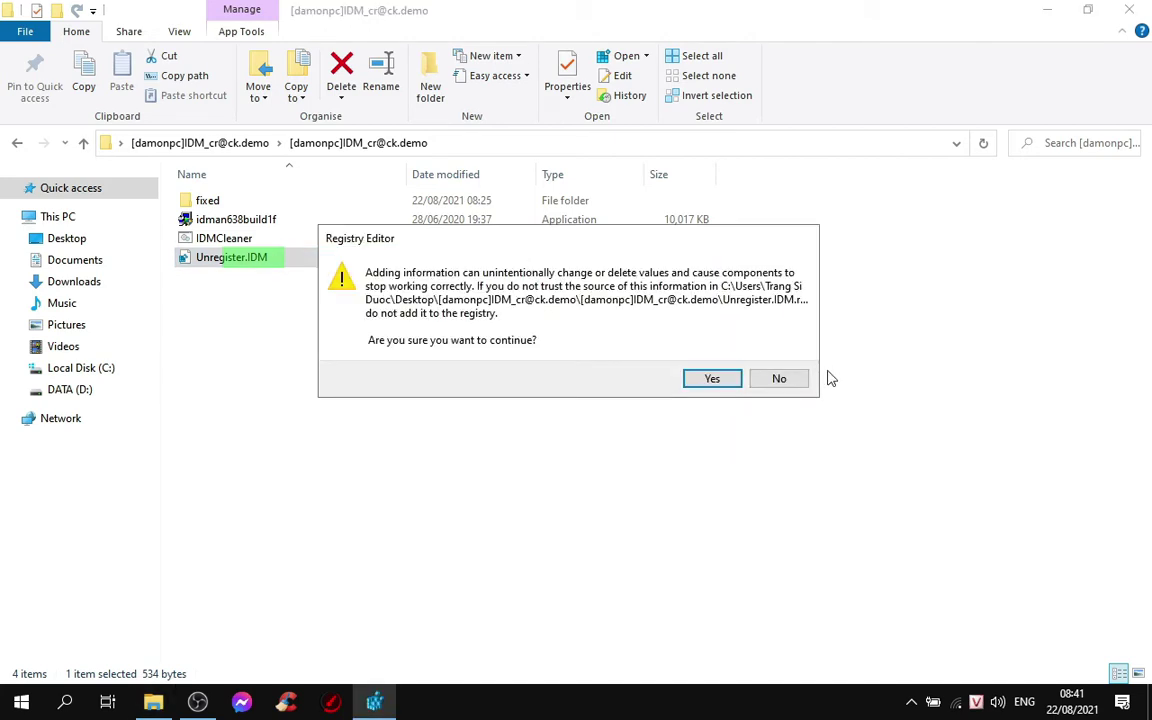
{"action": "left_click", "coordinate": [718, 380]}
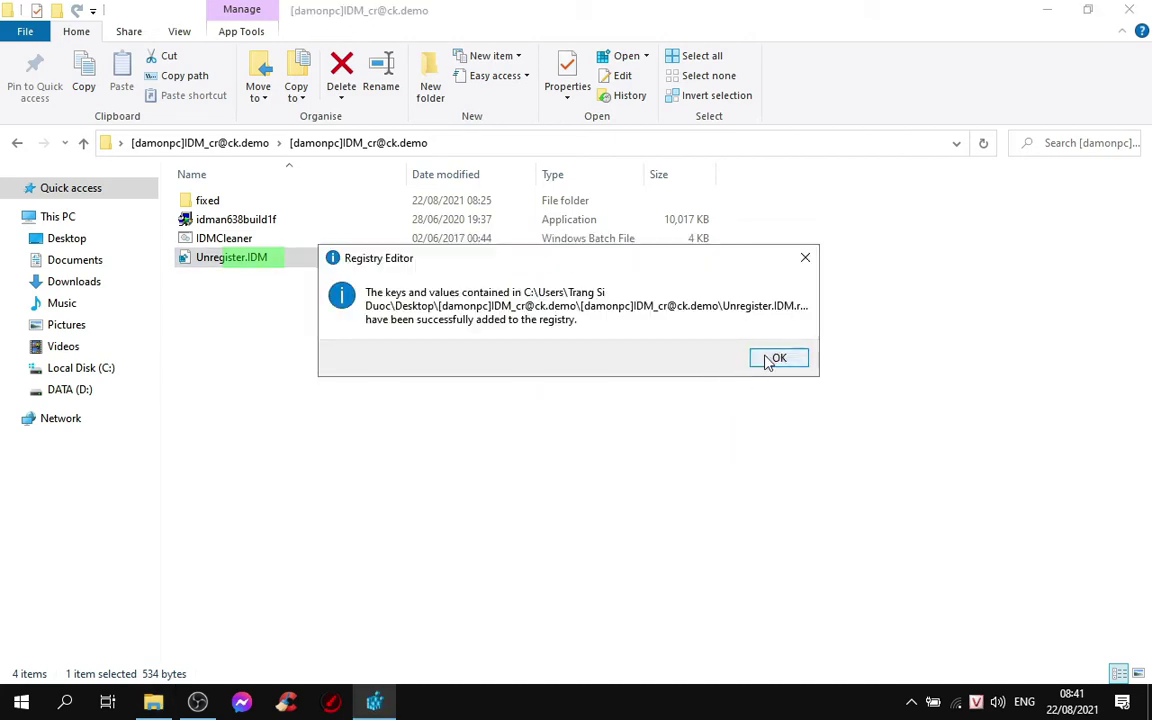
{"action": "left_click", "coordinate": [777, 358]}
{"action": "left_click", "coordinate": [607, 373]}
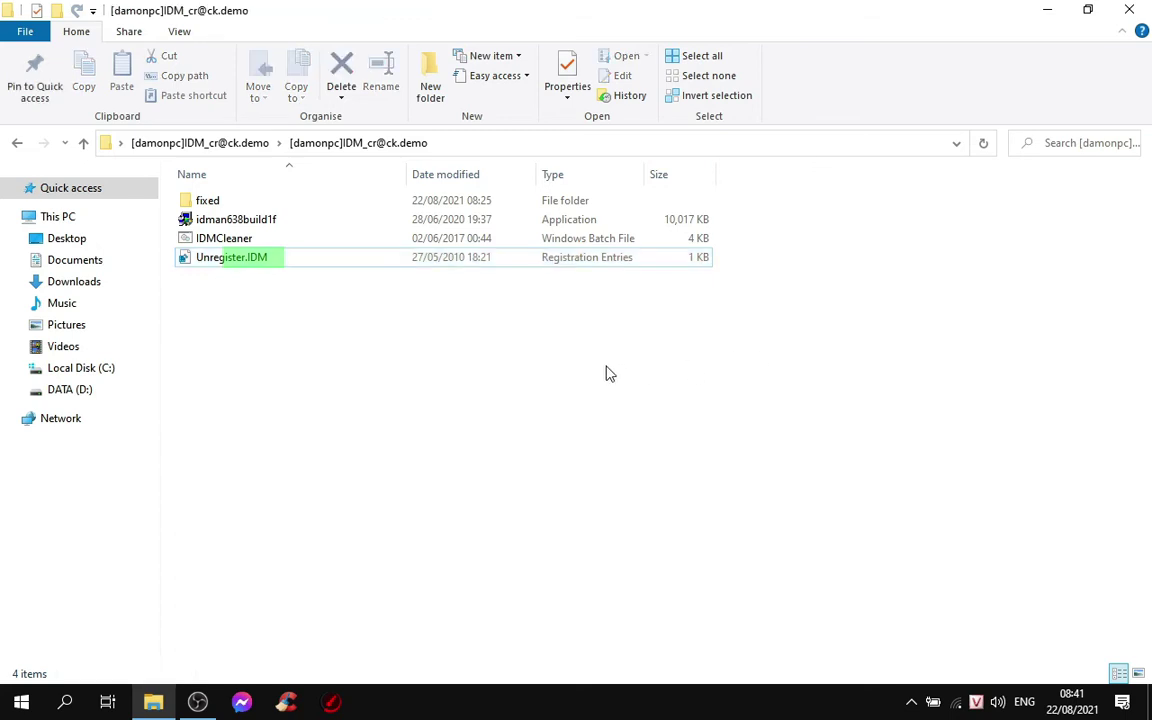
Step: Run the IDMCleaner batch file as administrator and close its console when it finishes
{"action": "left_click", "coordinate": [378, 240]}
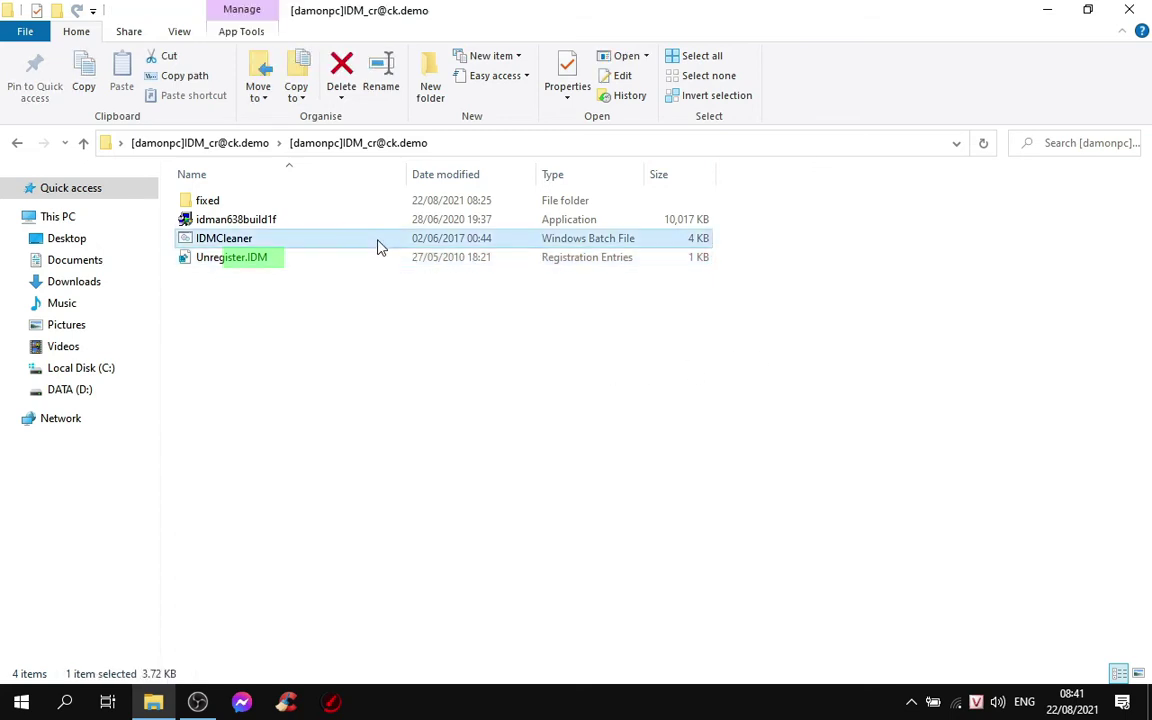
{"action": "right_click", "coordinate": [378, 241]}
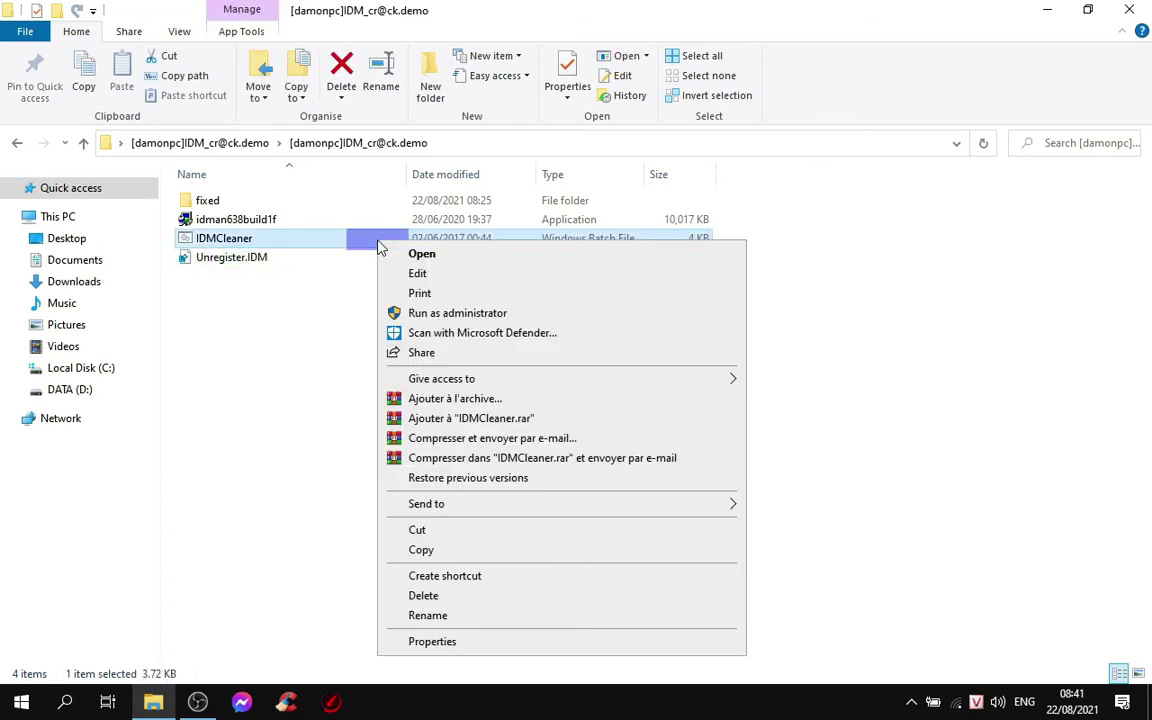
{"action": "left_click", "coordinate": [433, 314]}
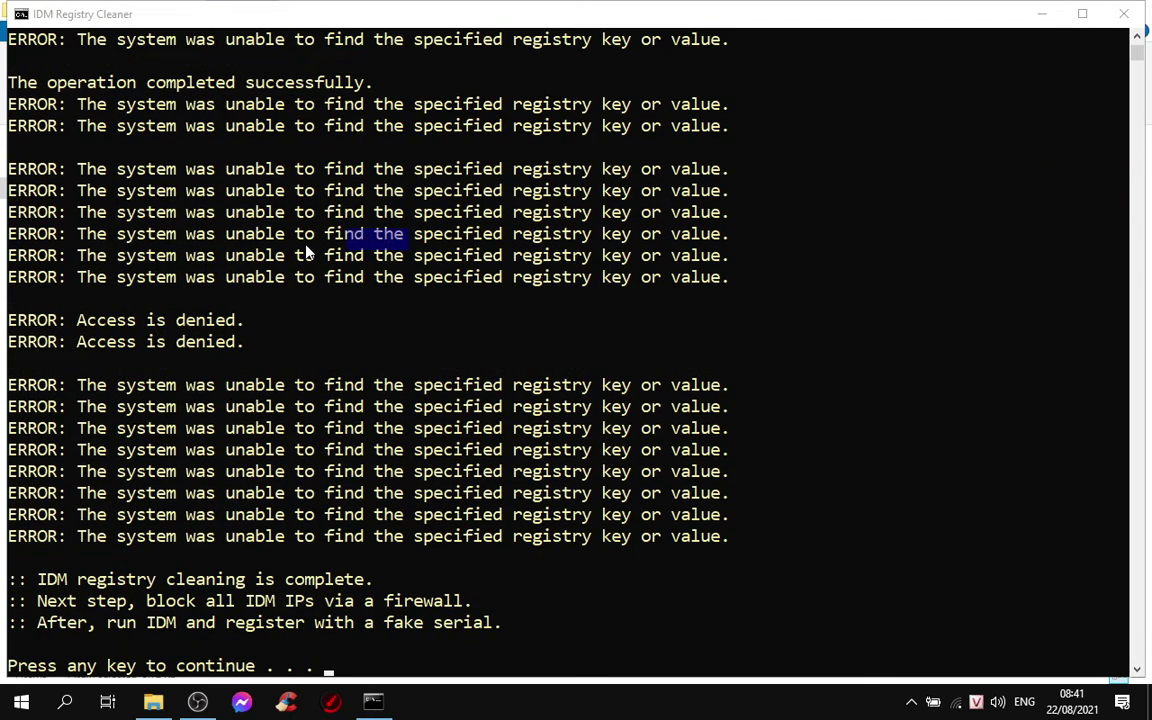
{"action": "left_click", "coordinate": [366, 557]}
{"action": "key", "text": "Return"}
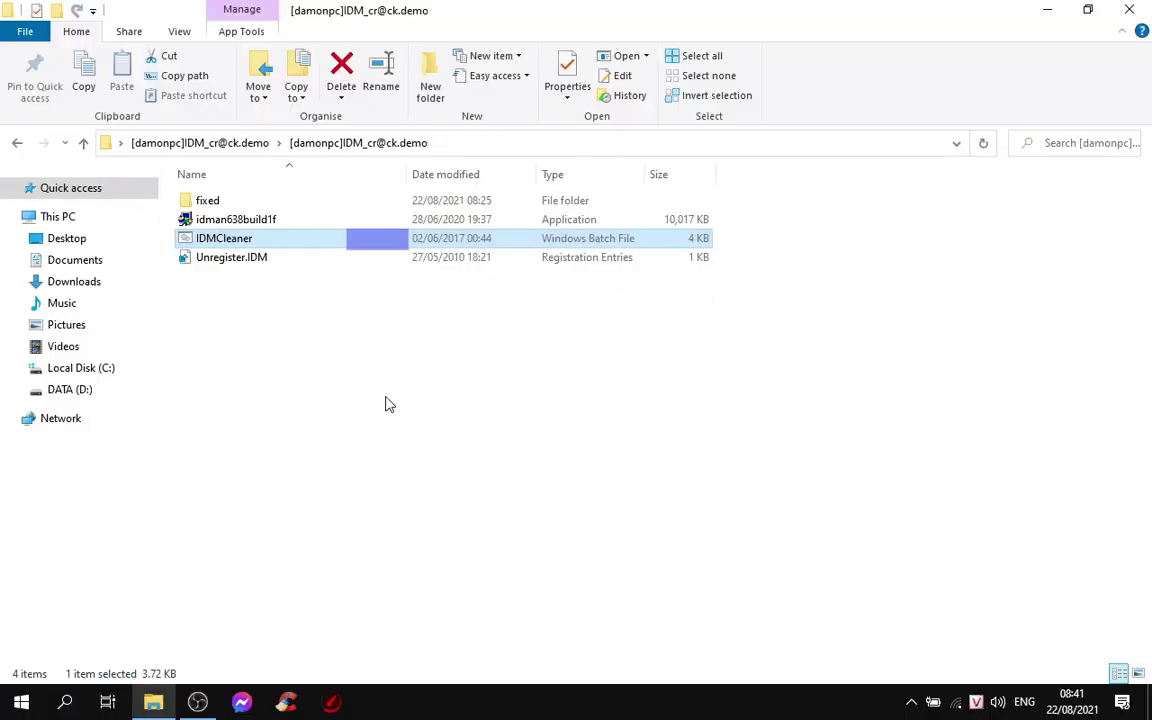
Step: Open the IDM registration file from the fixed folder for editing in Notepad
{"action": "double_click", "coordinate": [309, 202]}
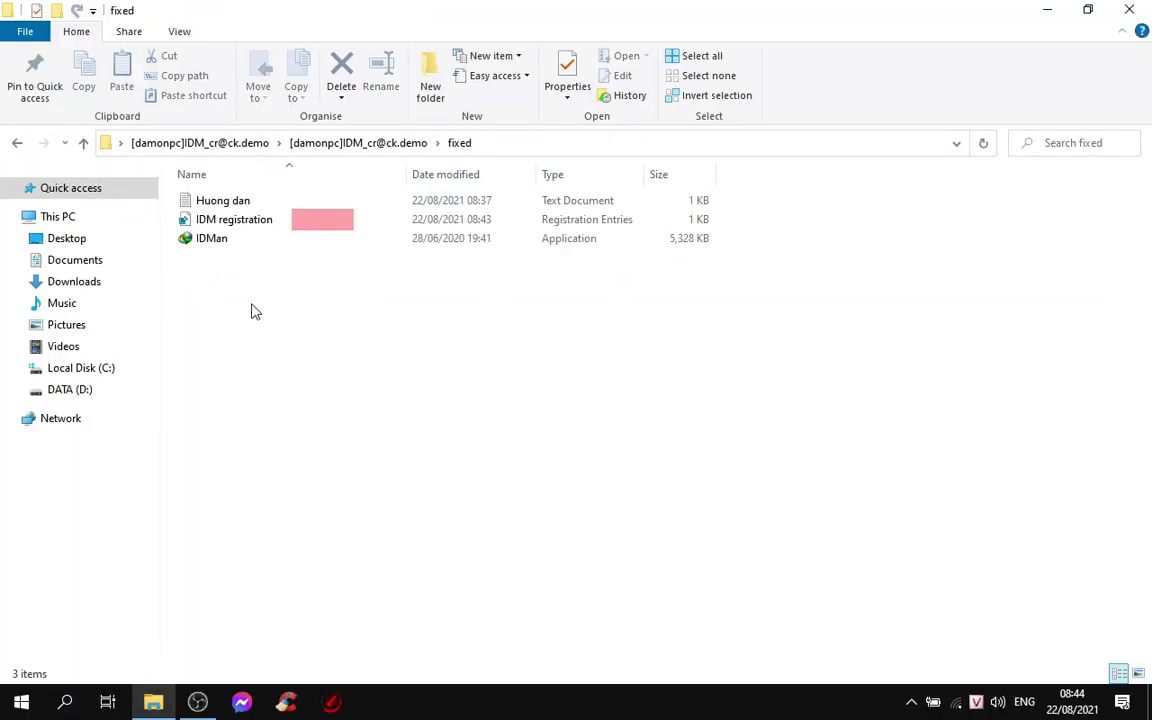
{"action": "left_click_drag", "start_coordinate": [249, 306], "coordinate": [268, 196]}
{"action": "left_click_drag", "start_coordinate": [224, 288], "coordinate": [244, 226]}
{"action": "left_click", "coordinate": [238, 245]}
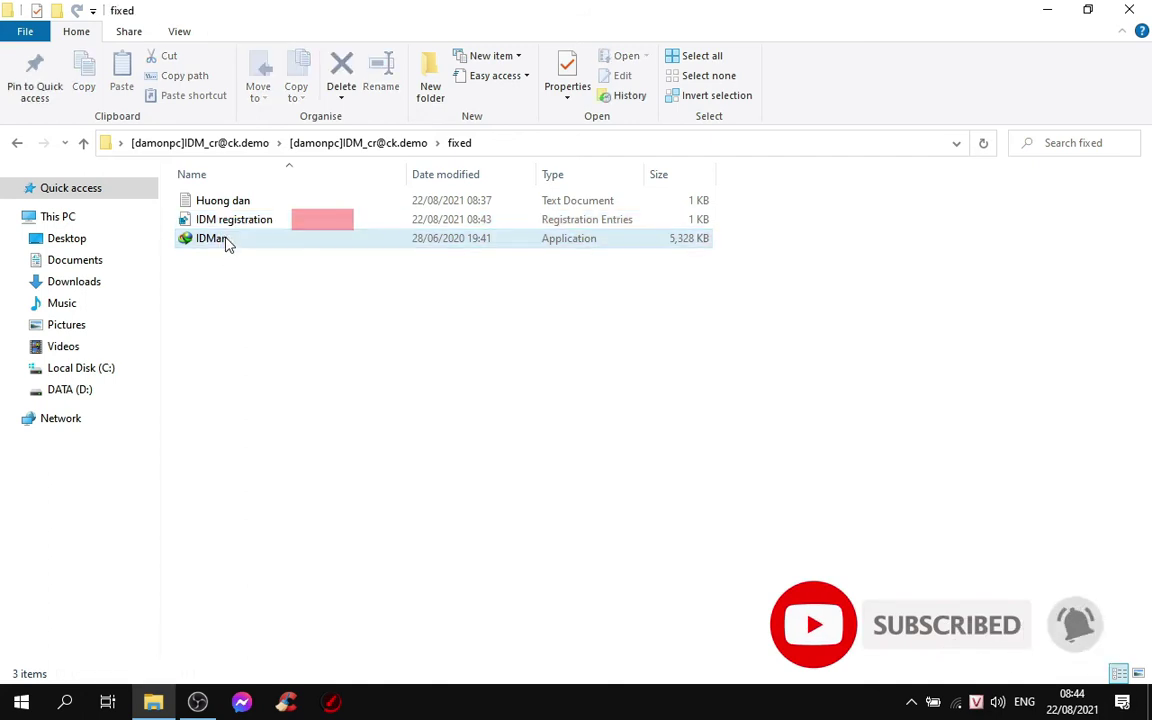
{"action": "left_click", "coordinate": [226, 227]}
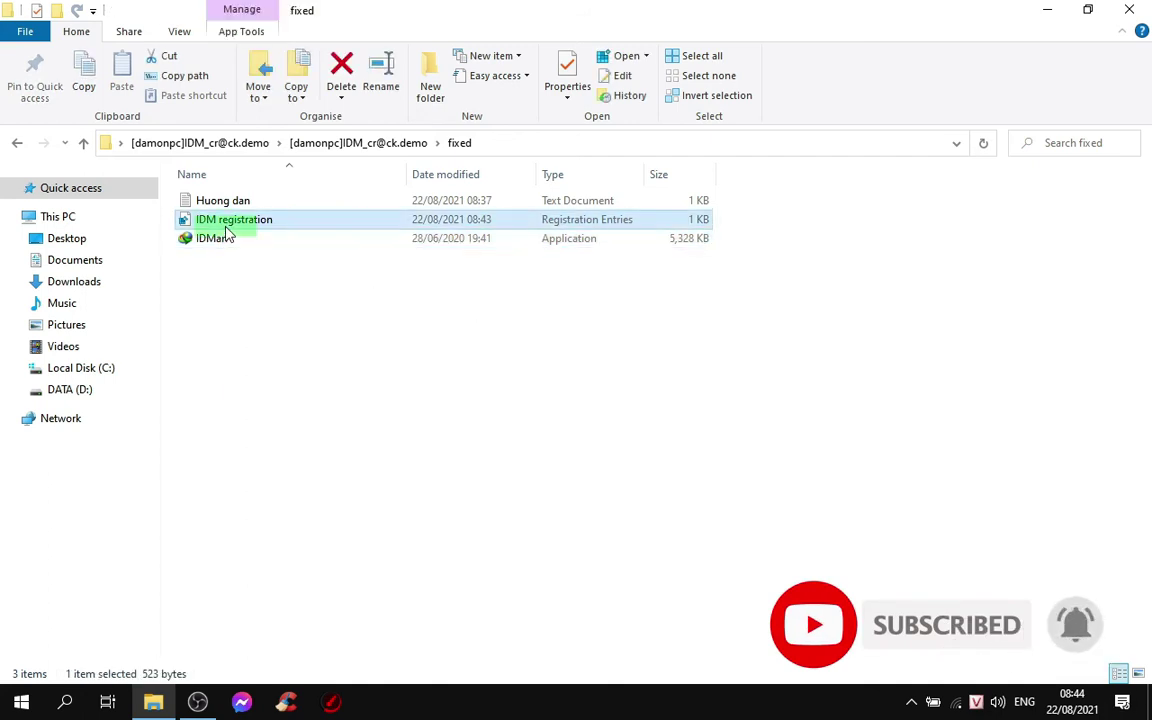
{"action": "right_click", "coordinate": [226, 228]}
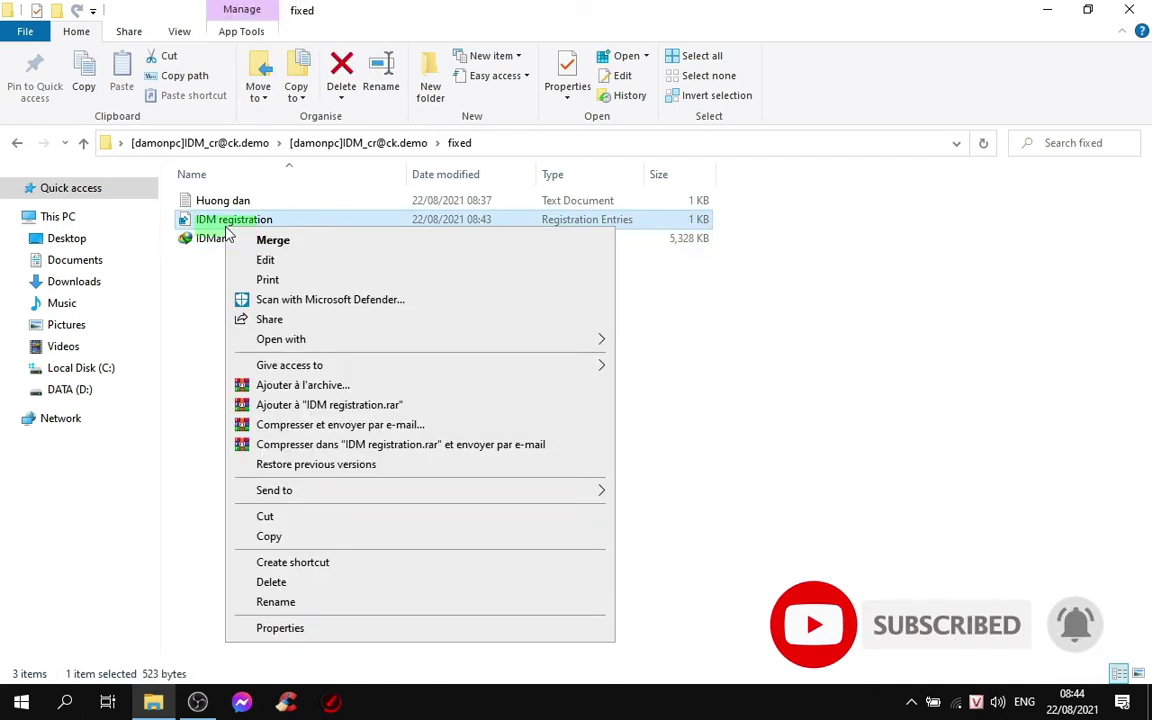
{"action": "left_click", "coordinate": [278, 262]}
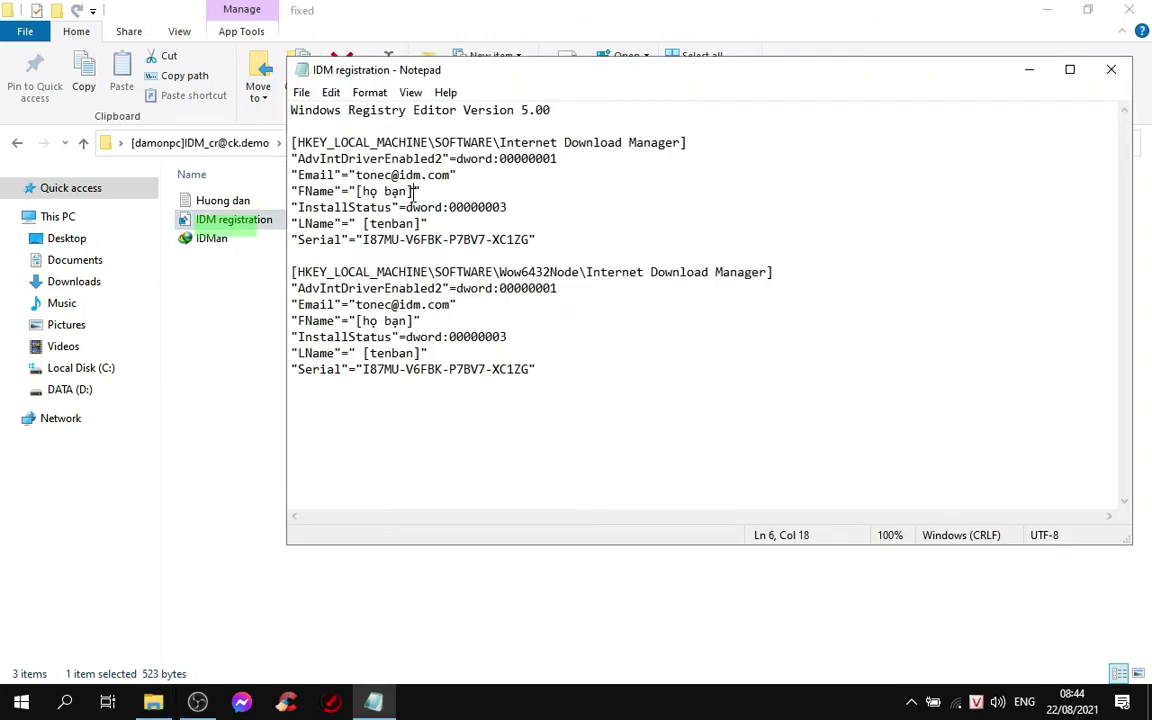
Step: Replace the FName and LName placeholders in the first registry block with the registrant's first and last name
{"action": "left_click_drag", "start_coordinate": [413, 196], "coordinate": [357, 199]}
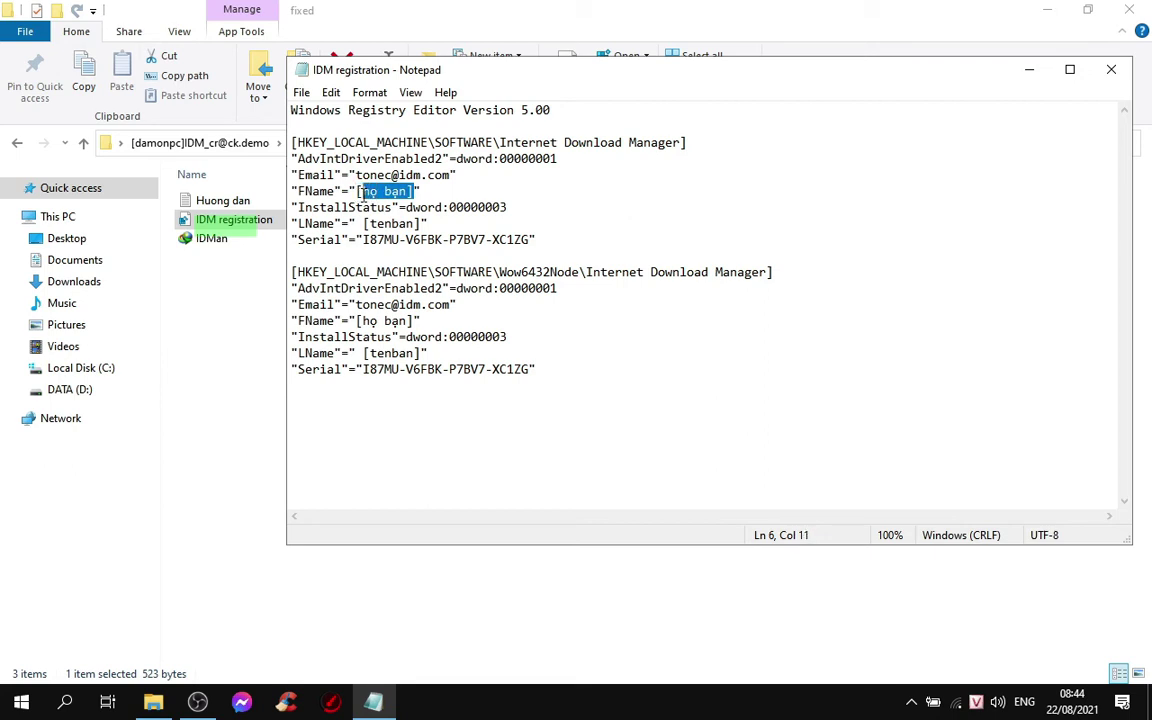
{"action": "type", "text": "damo"}
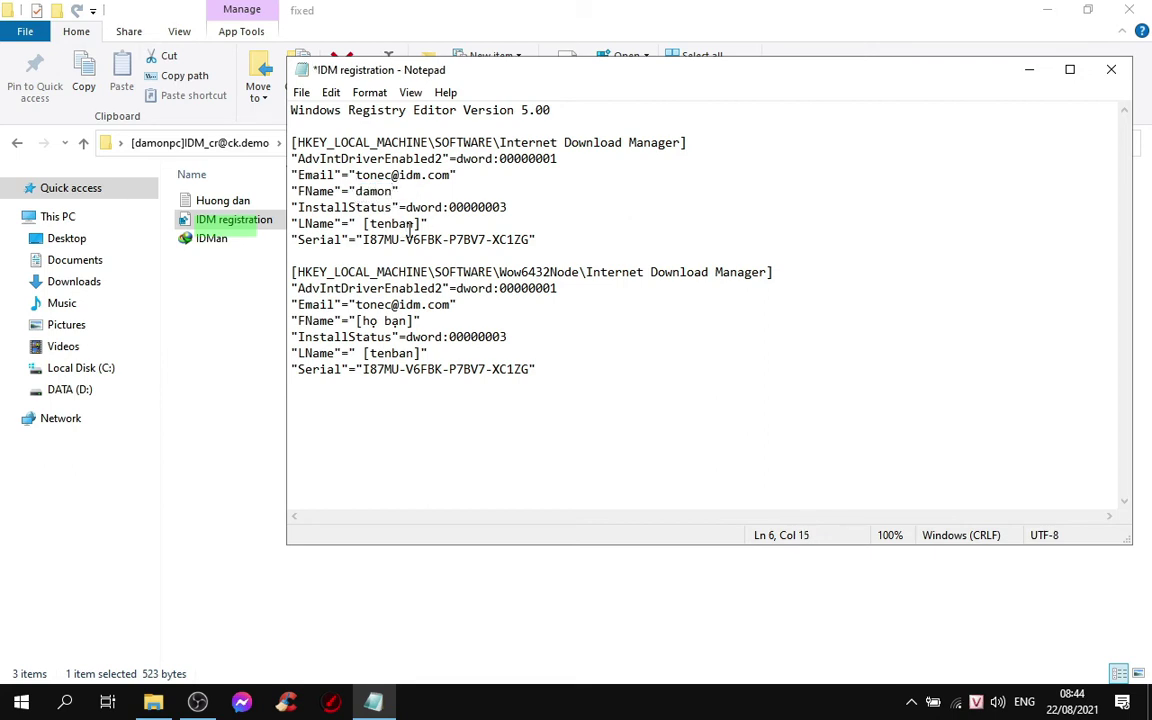
{"action": "left_click_drag", "start_coordinate": [421, 224], "coordinate": [366, 229]}
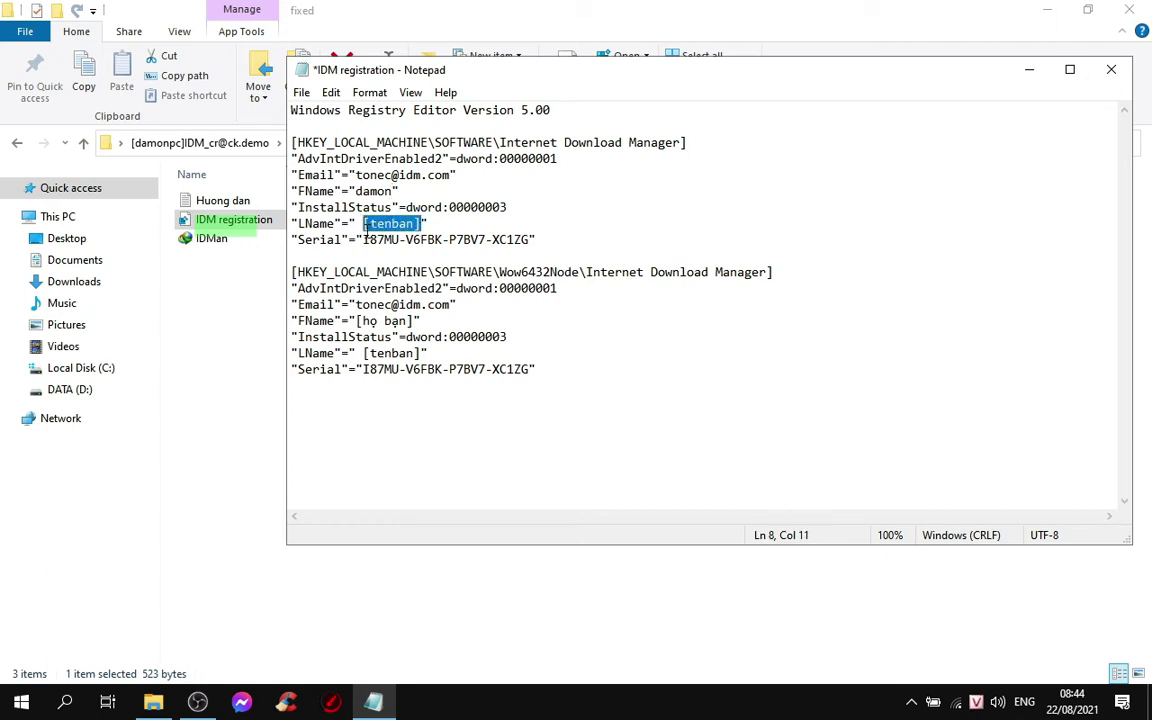
{"action": "type", "text": "damonpc"}
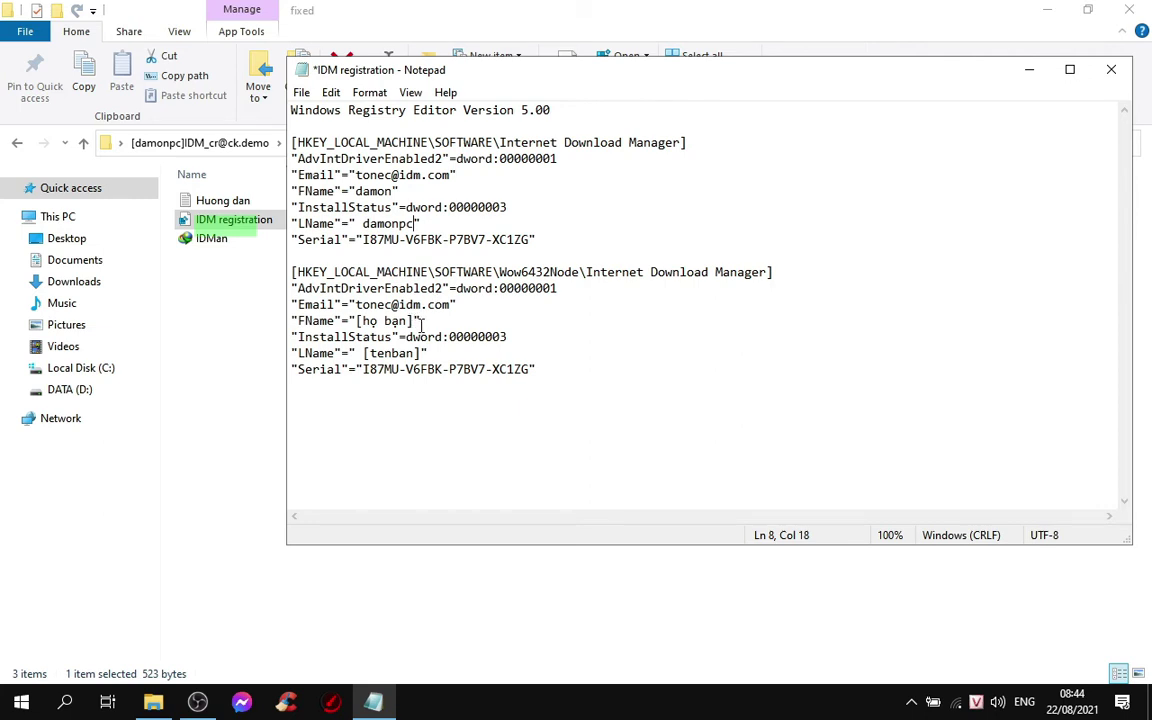
Step: Replace the FName and LName placeholders in the Wow6432Node block with the same first and last name
{"action": "left_click_drag", "start_coordinate": [416, 321], "coordinate": [361, 321]}
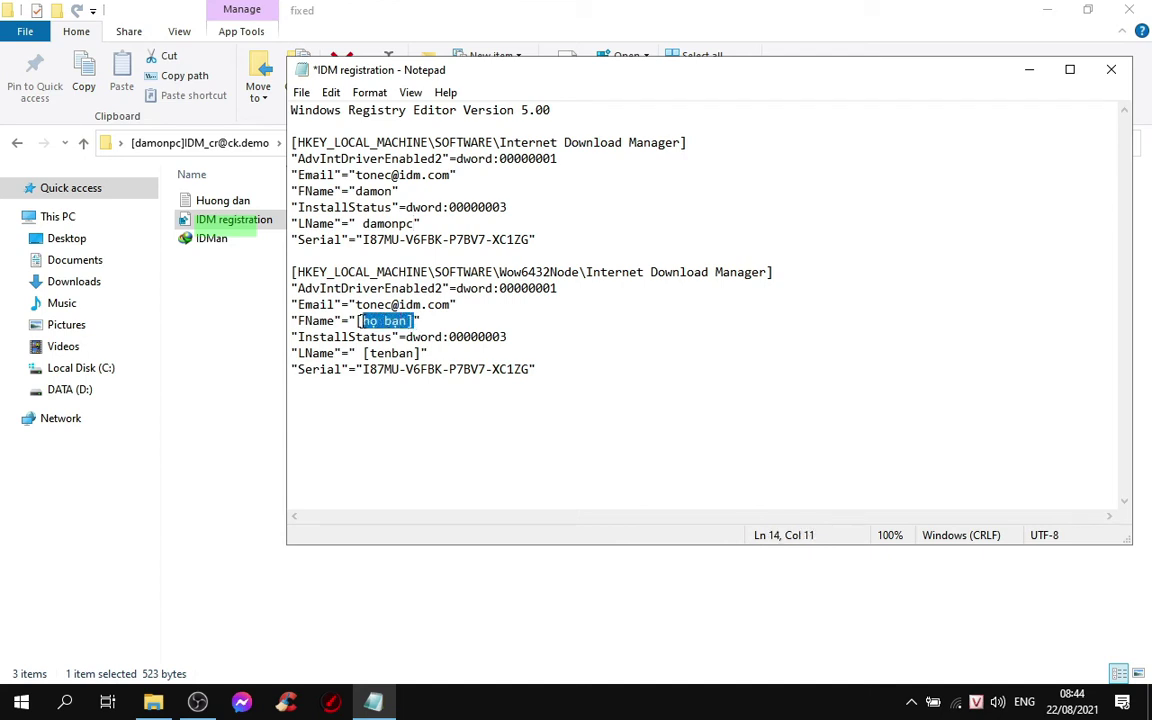
{"action": "type", "text": "damo"}
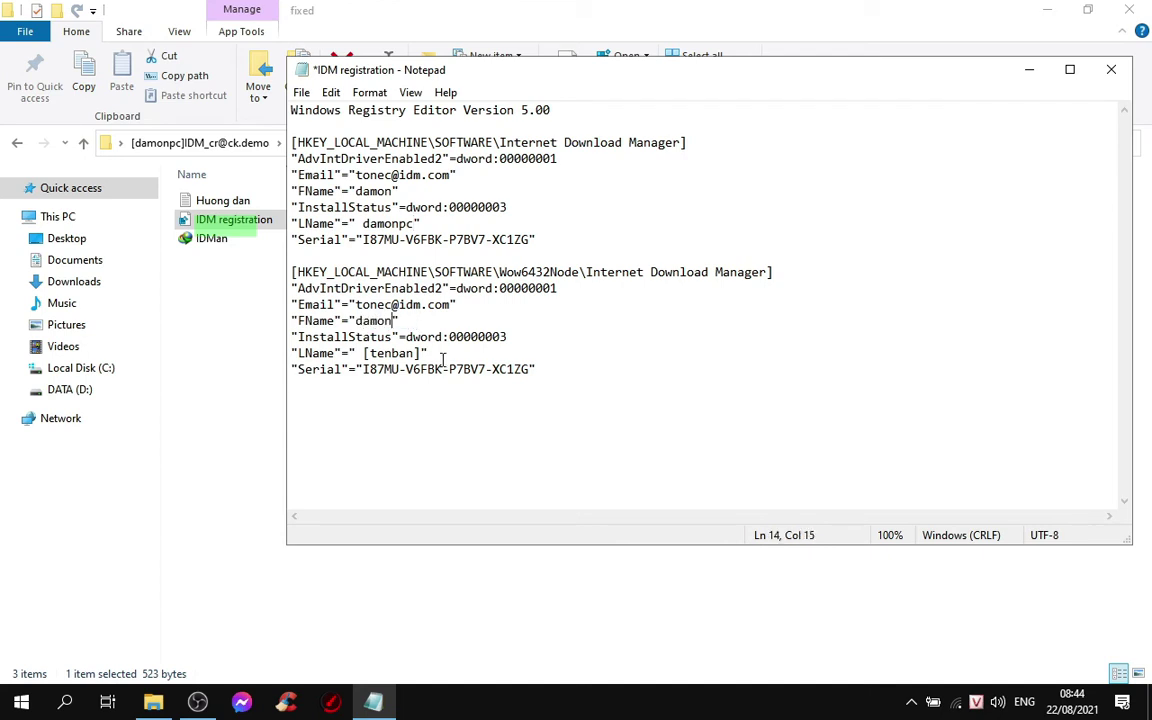
{"action": "left_click_drag", "start_coordinate": [424, 354], "coordinate": [363, 354]}
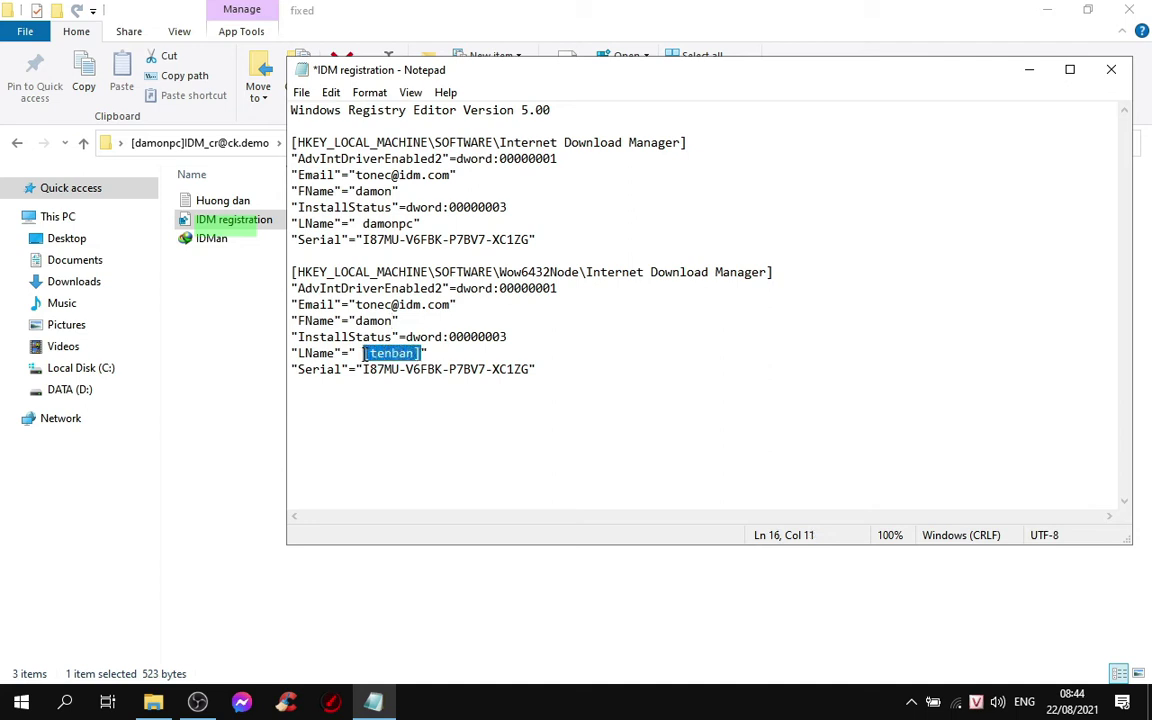
{"action": "type", "text": "damonpc"}
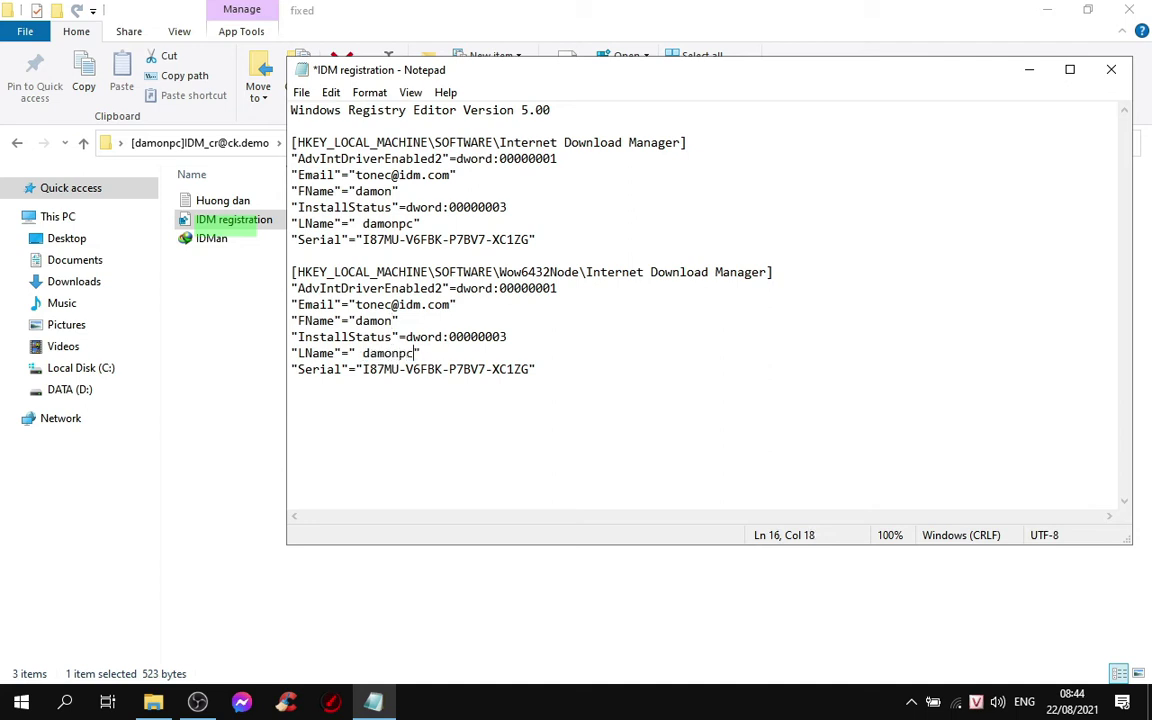
Step: Save the edited IDM registration file and close Notepad
{"action": "left_click", "coordinate": [301, 92]}
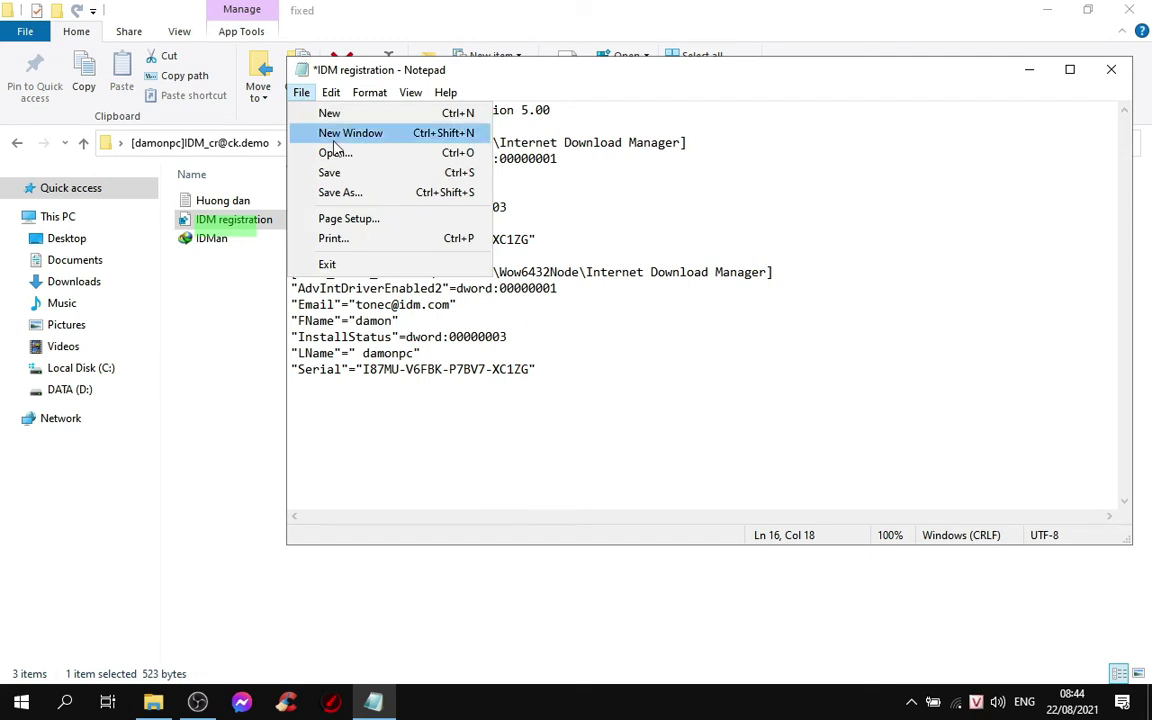
{"action": "left_click", "coordinate": [348, 173]}
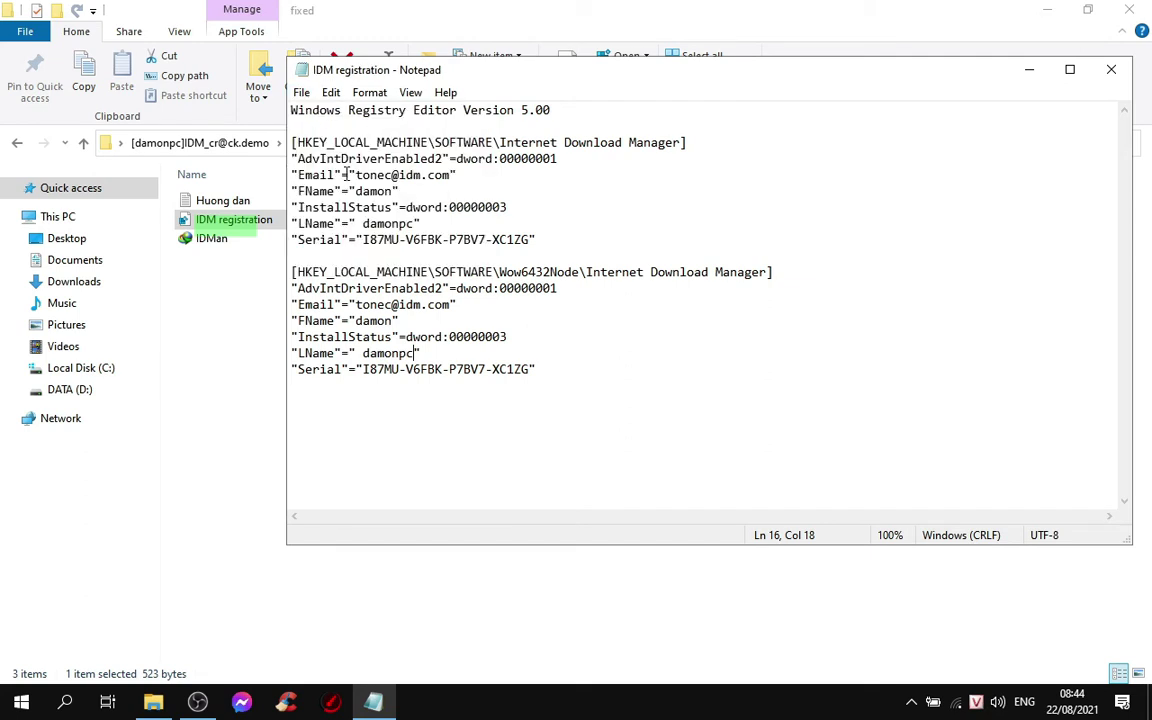
{"action": "left_click", "coordinate": [1111, 69]}
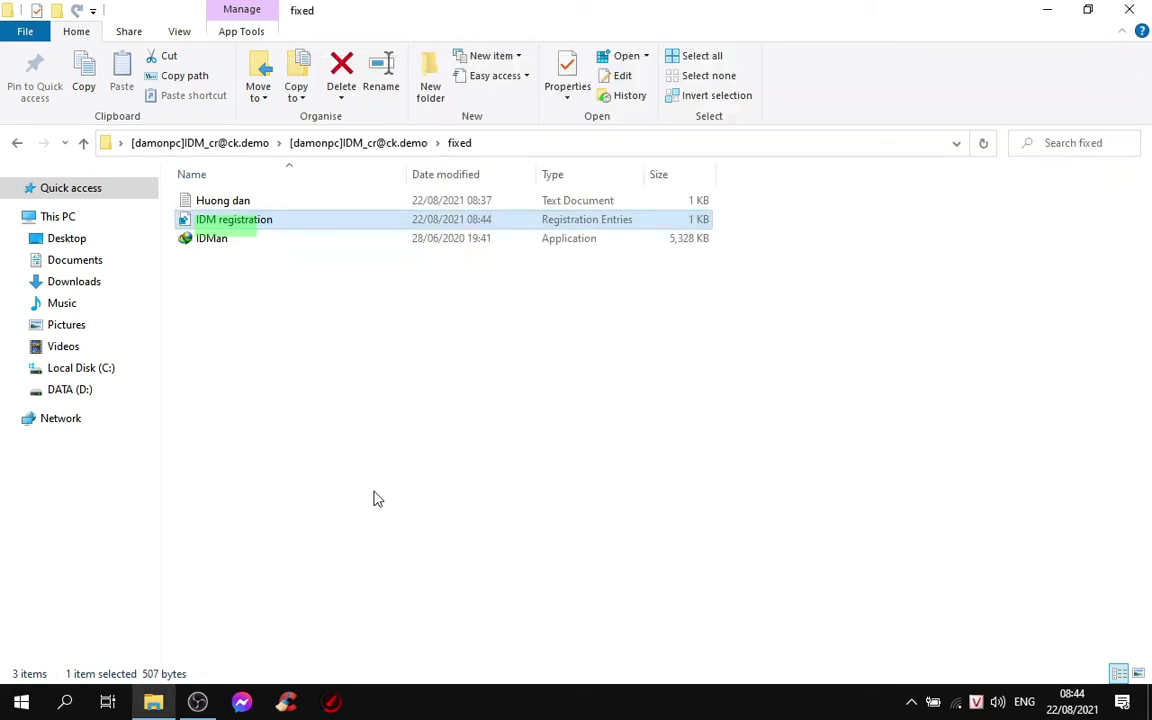
Step: Copy the IDM registration and IDMan files from the fixed folder
{"action": "right_click", "coordinate": [440, 341]}
{"action": "left_click", "coordinate": [275, 324]}
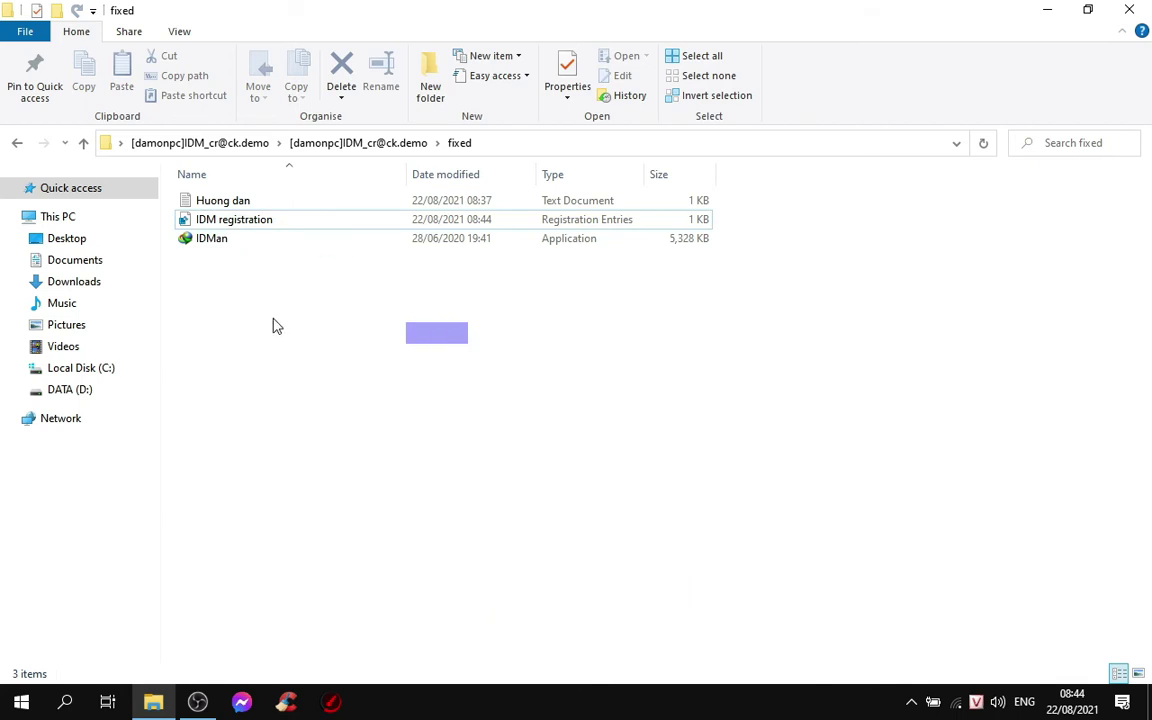
{"action": "left_click_drag", "start_coordinate": [272, 314], "coordinate": [298, 230]}
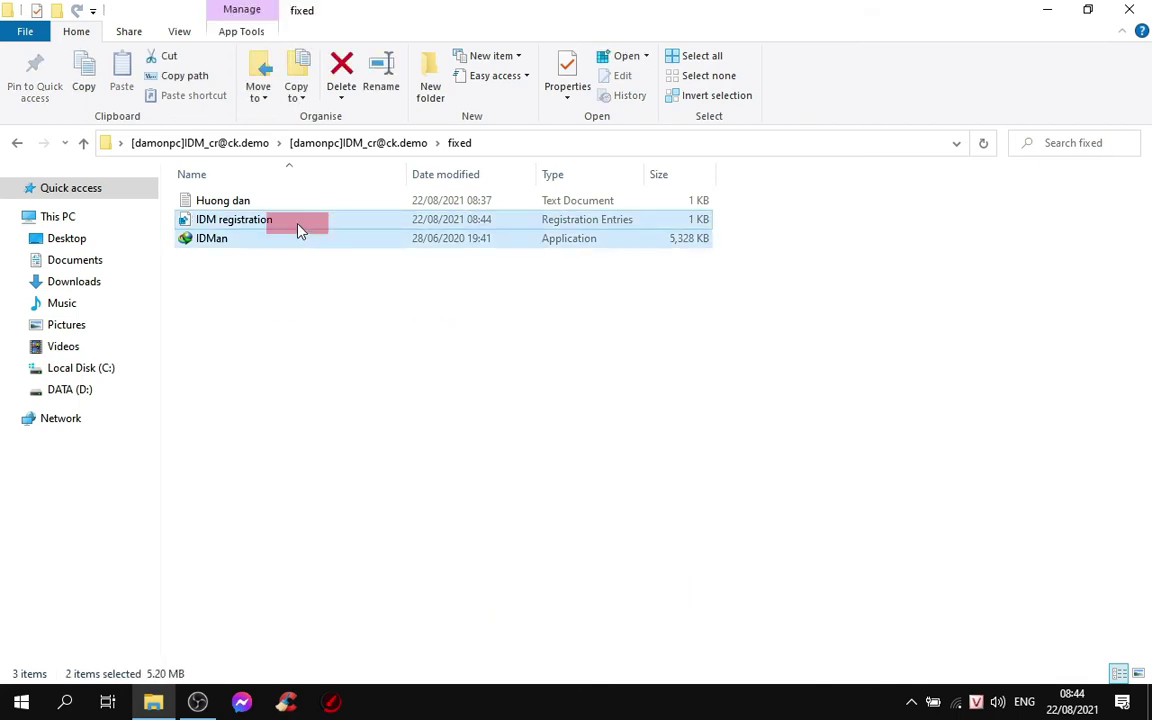
{"action": "right_click", "coordinate": [298, 230]}
{"action": "left_click", "coordinate": [340, 435]}
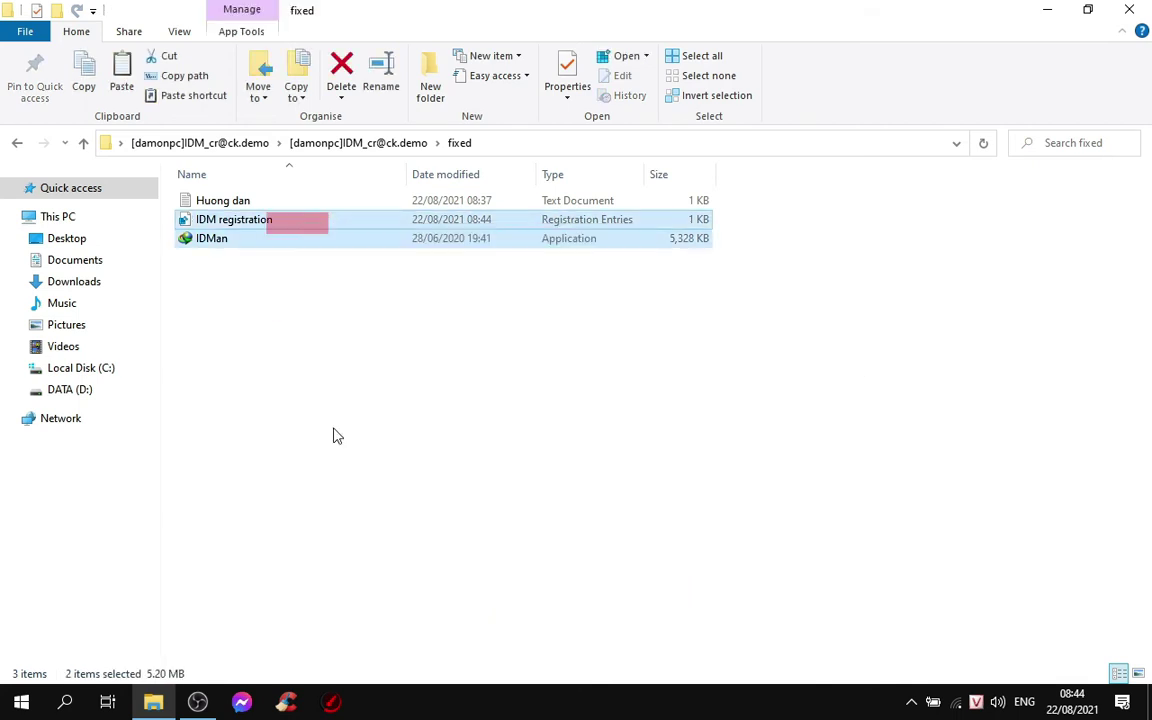
Step: Return to the desktop and open the file location of the Internet Download Manager shortcut
{"action": "key", "text": "super+d"}
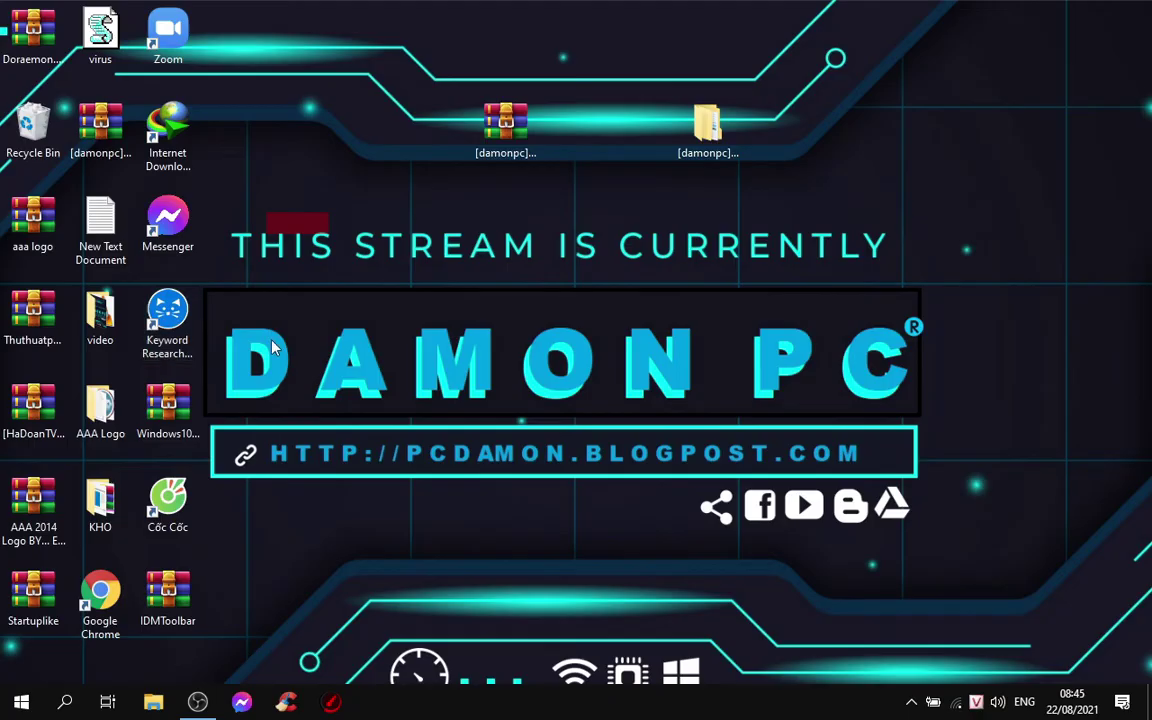
{"action": "right_click", "coordinate": [178, 121]}
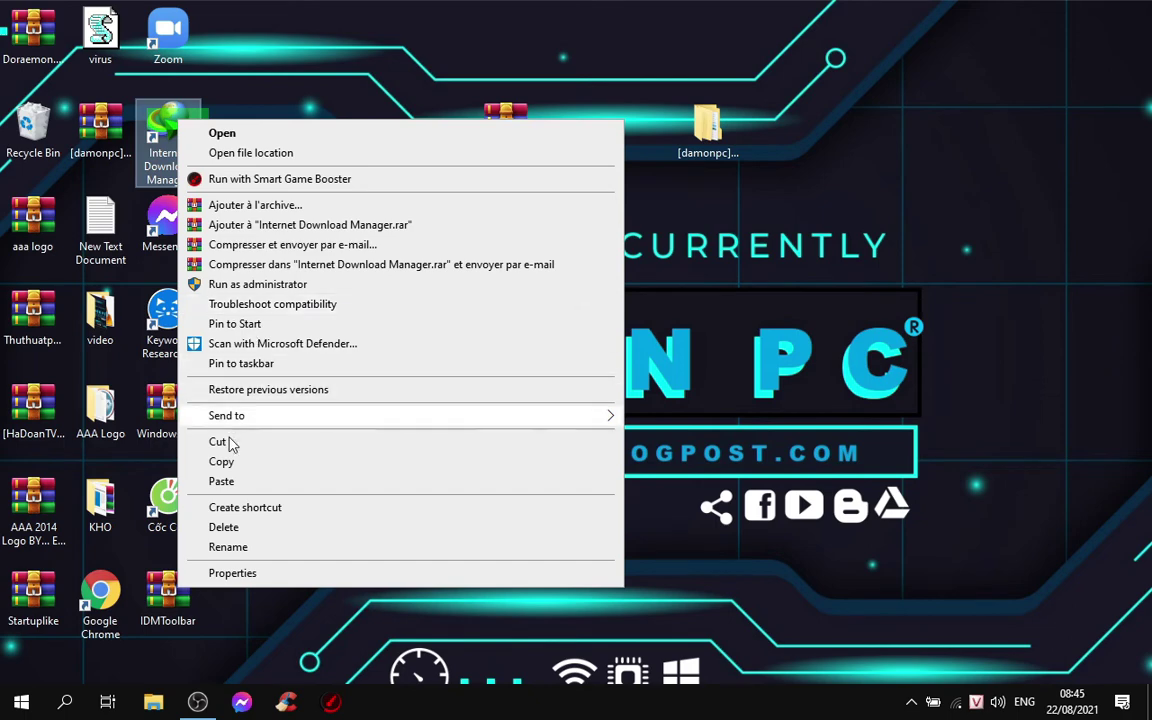
{"action": "left_click", "coordinate": [265, 156]}
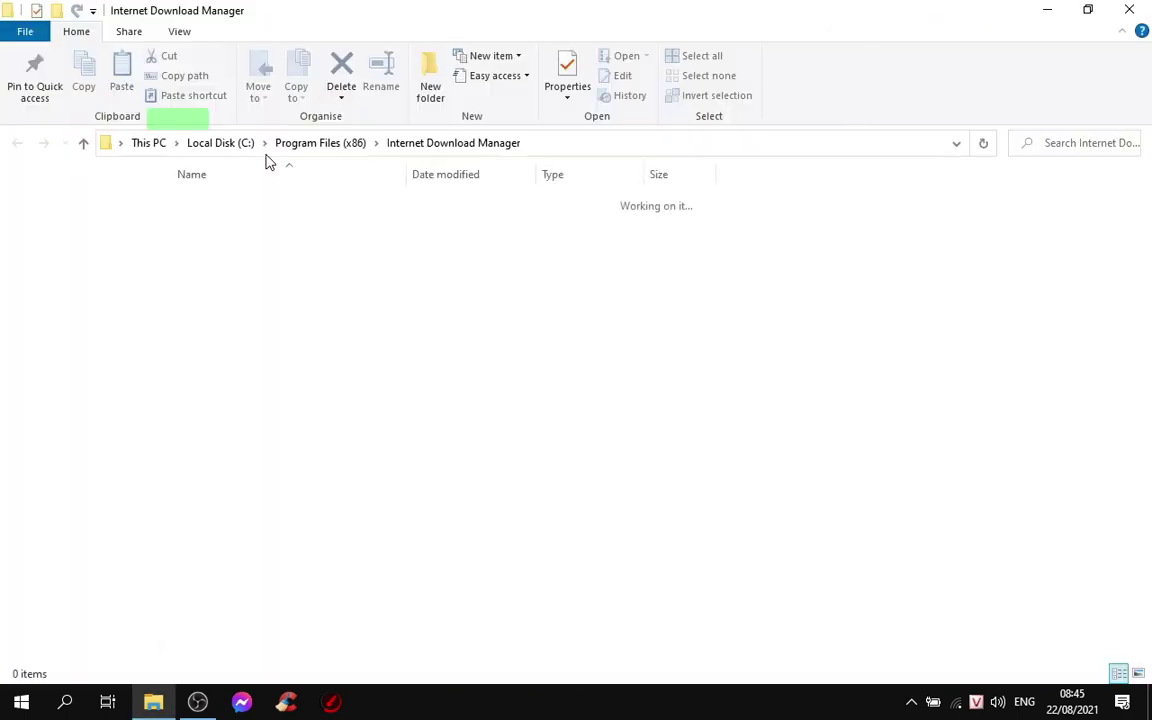
Step: Paste the copied files into the Internet Download Manager program folder, replacing the existing ones and granting administrator permission
{"action": "left_click_drag", "start_coordinate": [834, 287], "coordinate": [896, 305]}
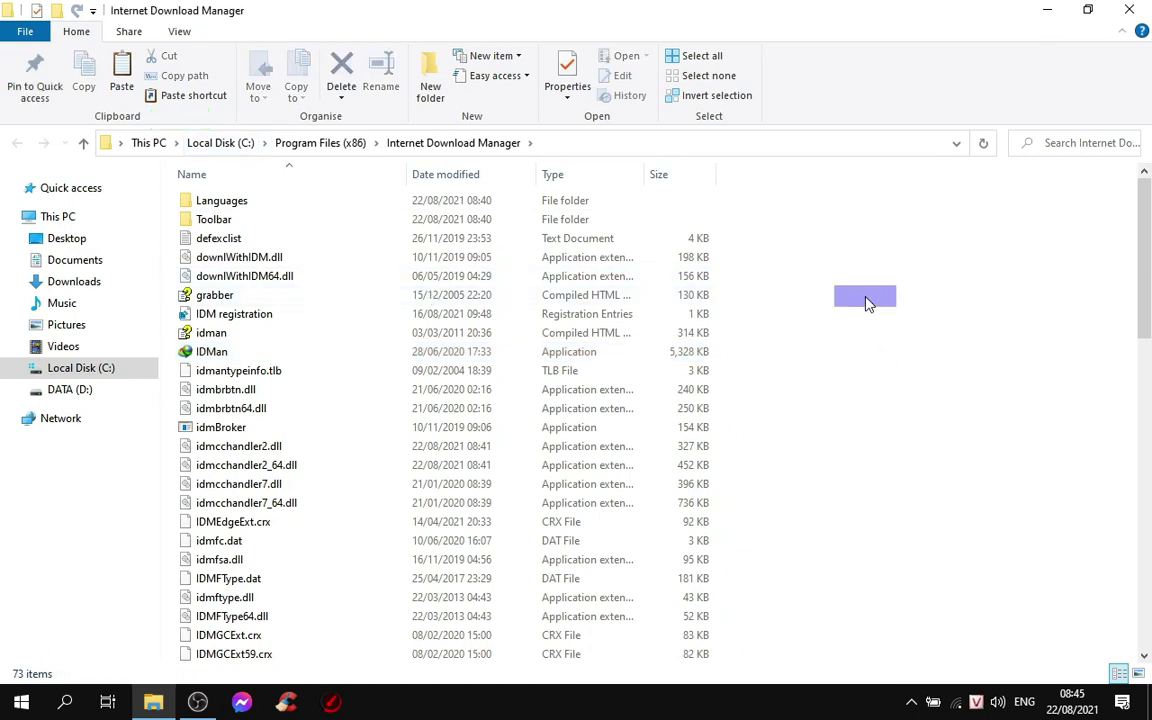
{"action": "right_click", "coordinate": [865, 297]}
{"action": "left_click", "coordinate": [920, 428]}
{"action": "left_click", "coordinate": [434, 221]}
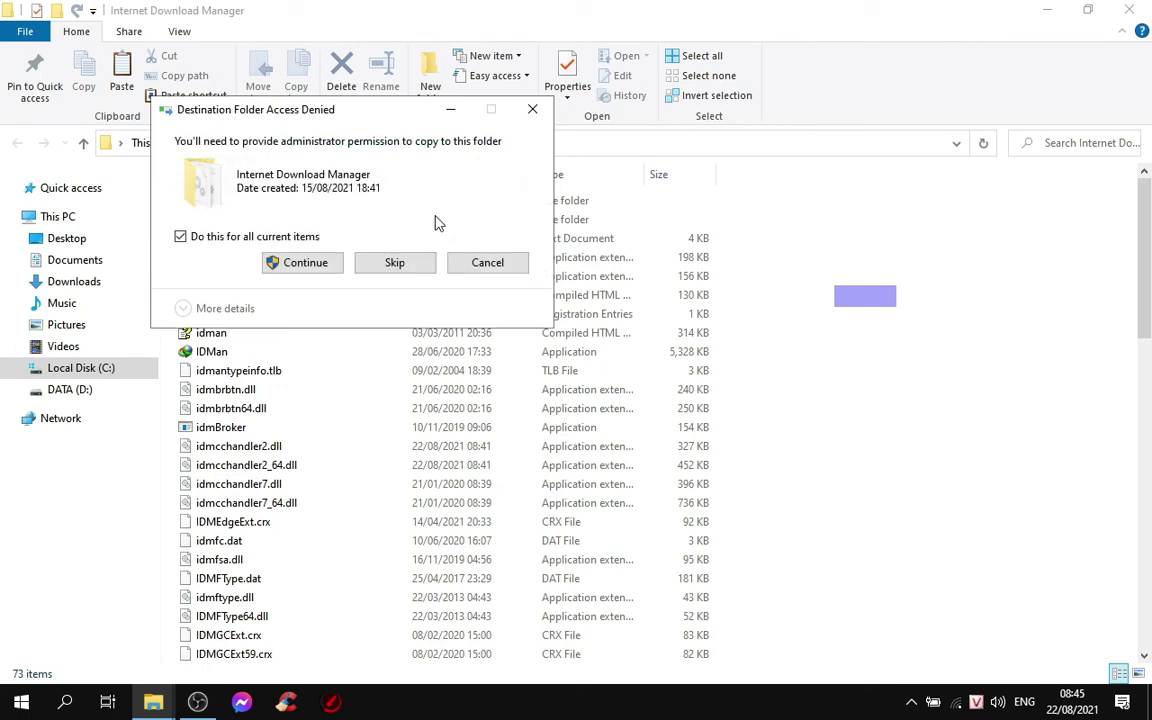
{"action": "left_click", "coordinate": [321, 265]}
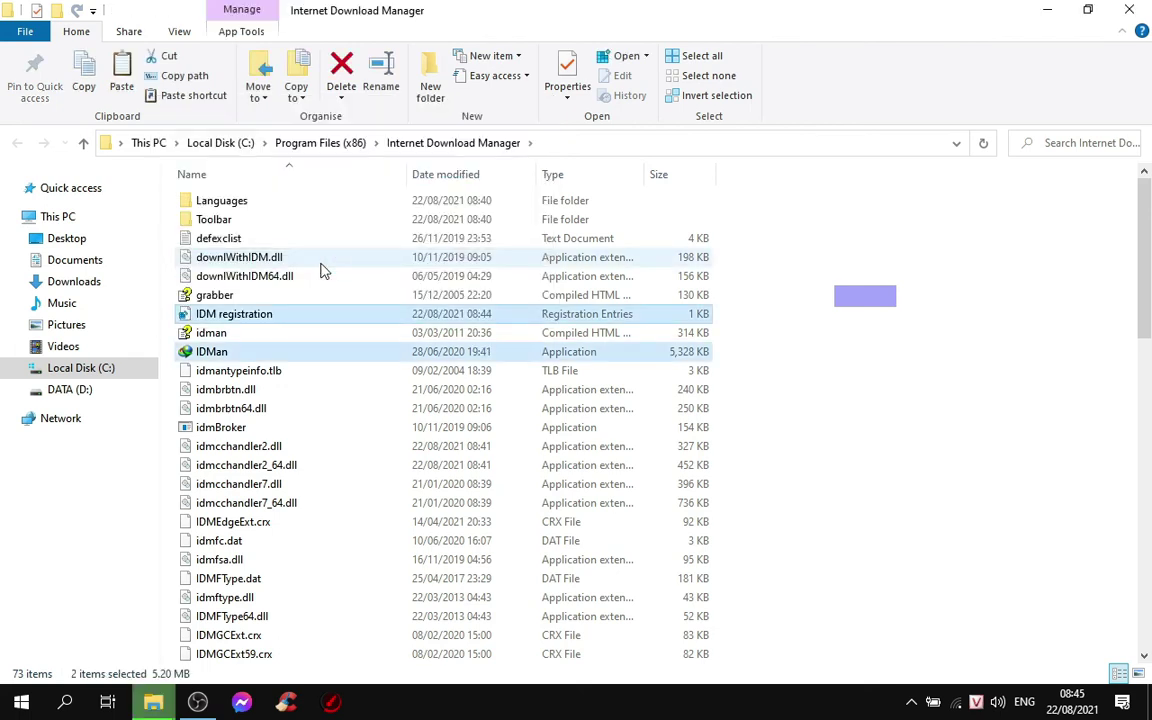
Step: Run IDMan from the program folder as administrator and accept the administrator-rights warning
{"action": "left_click", "coordinate": [993, 455]}
{"action": "right_click", "coordinate": [263, 352]}
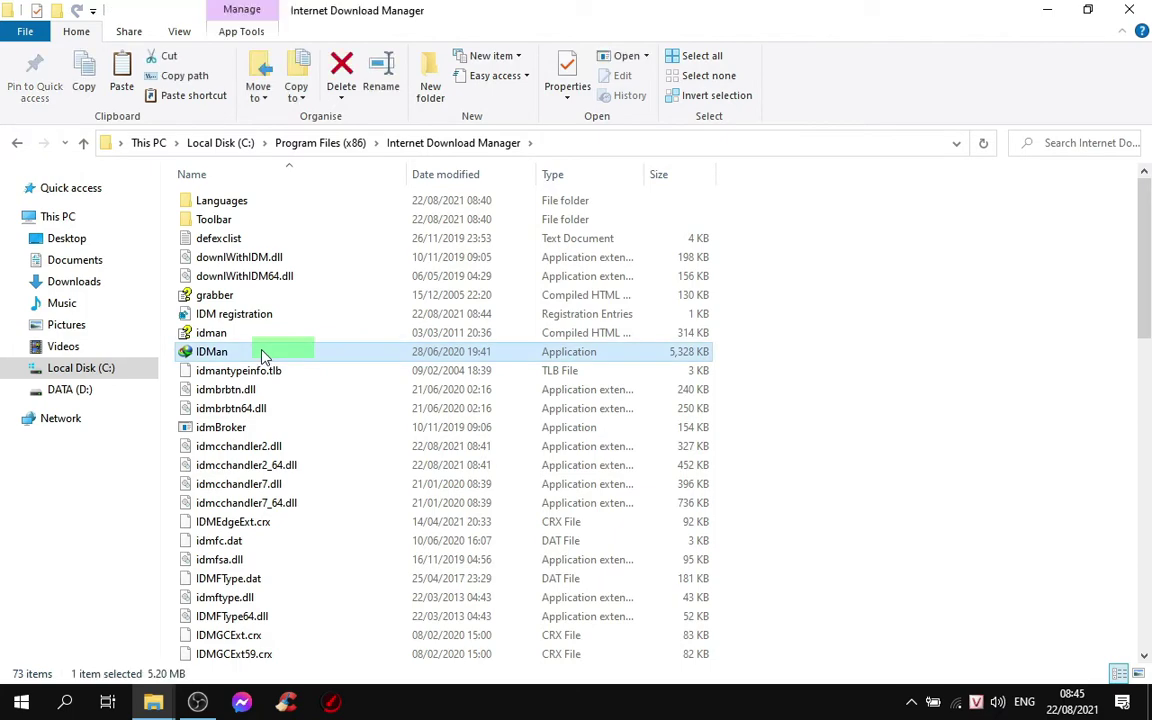
{"action": "left_click", "coordinate": [315, 256]}
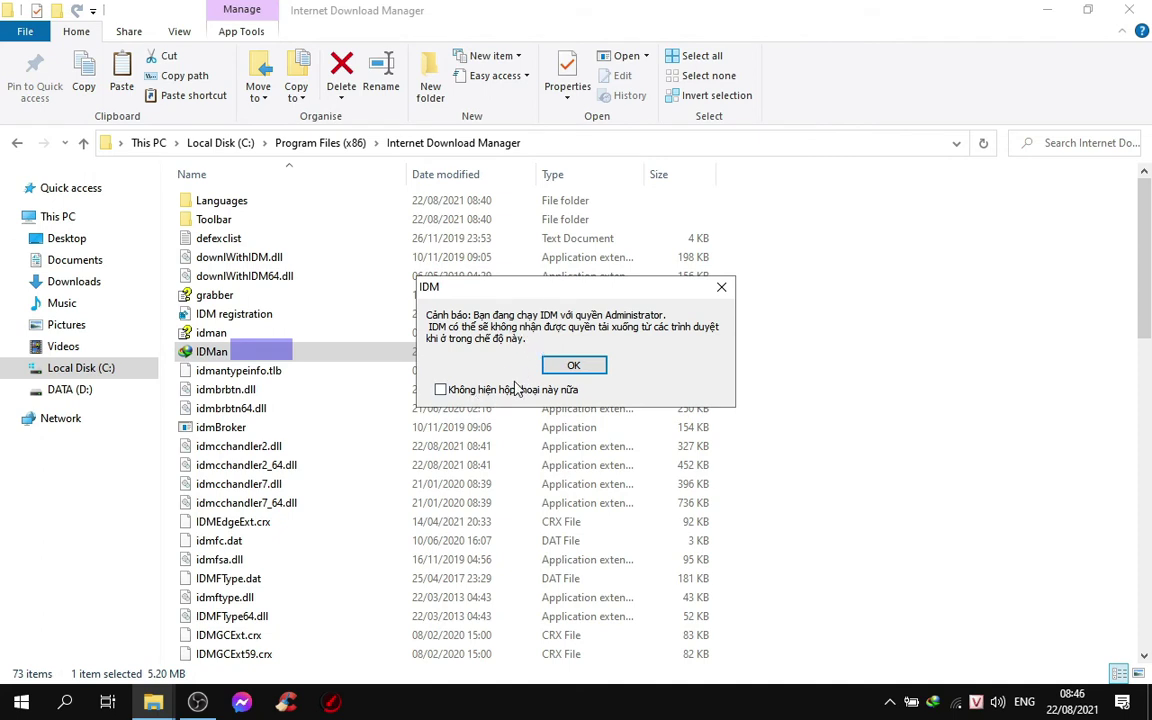
{"action": "left_click", "coordinate": [573, 366]}
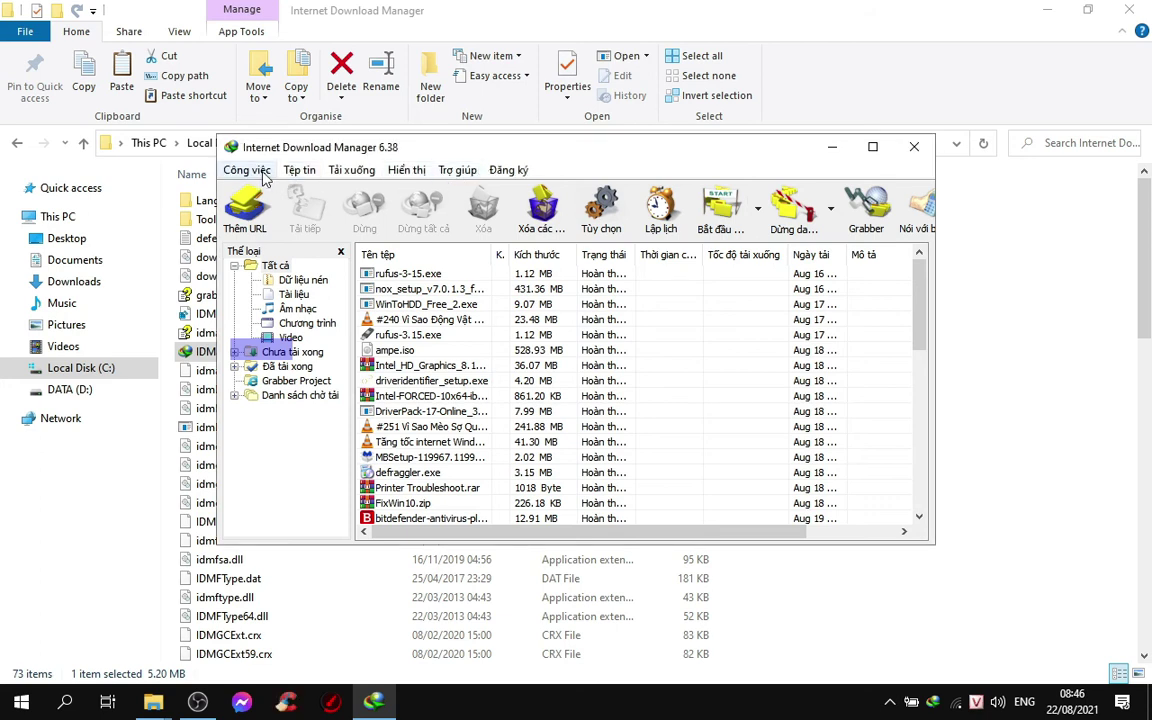
Step: In the IDM connection options, set the connection type to high speed (Ethernet/Cable, Wi-Fi, Mobile 4G)
{"action": "left_click", "coordinate": [263, 174]}
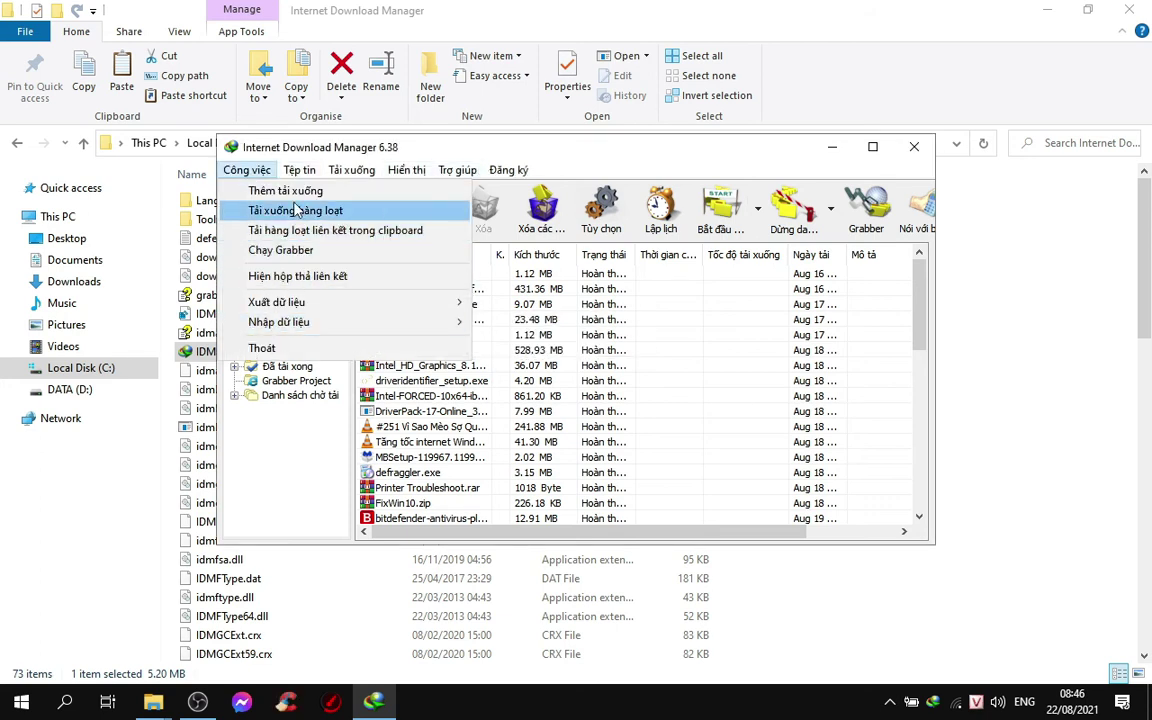
{"action": "mouse_move", "coordinate": [345, 172]}
{"action": "mouse_move", "coordinate": [395, 350]}
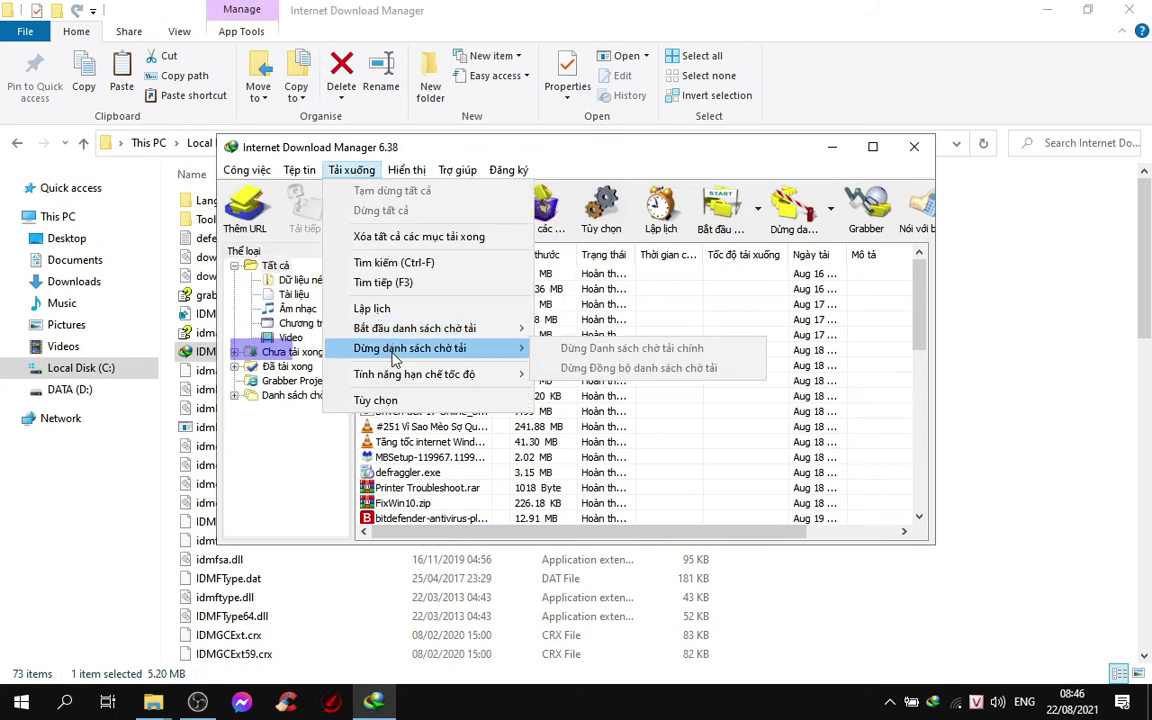
{"action": "left_click", "coordinate": [375, 400]}
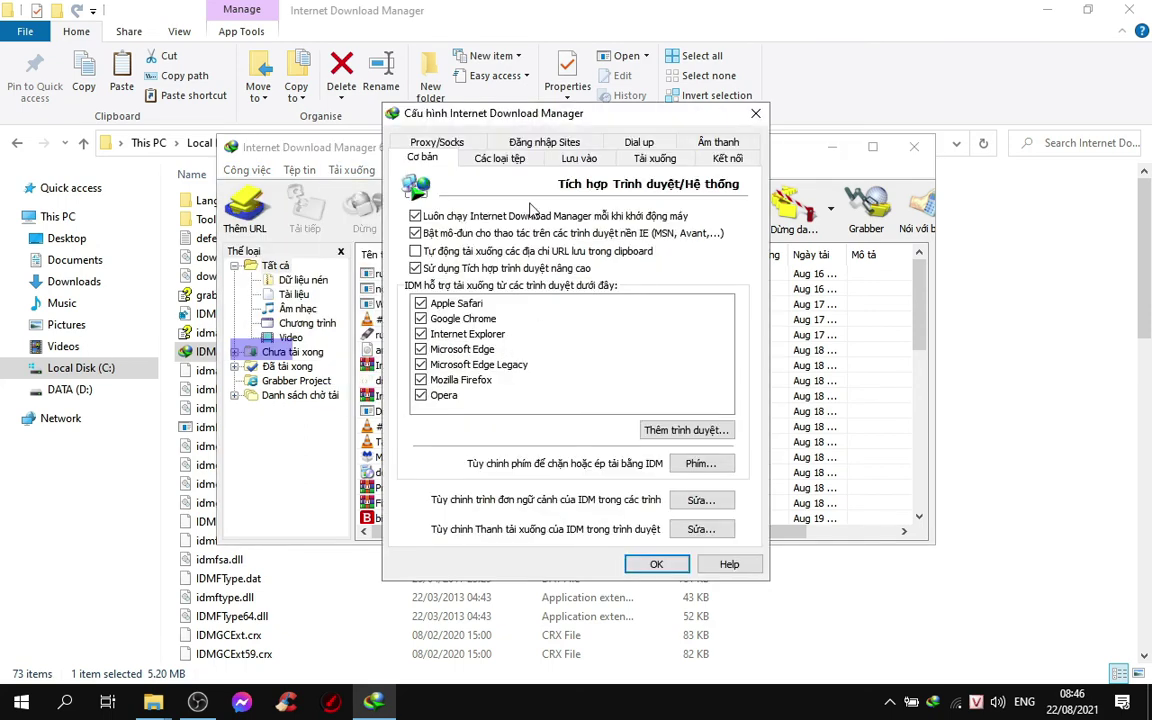
{"action": "left_click", "coordinate": [712, 157]}
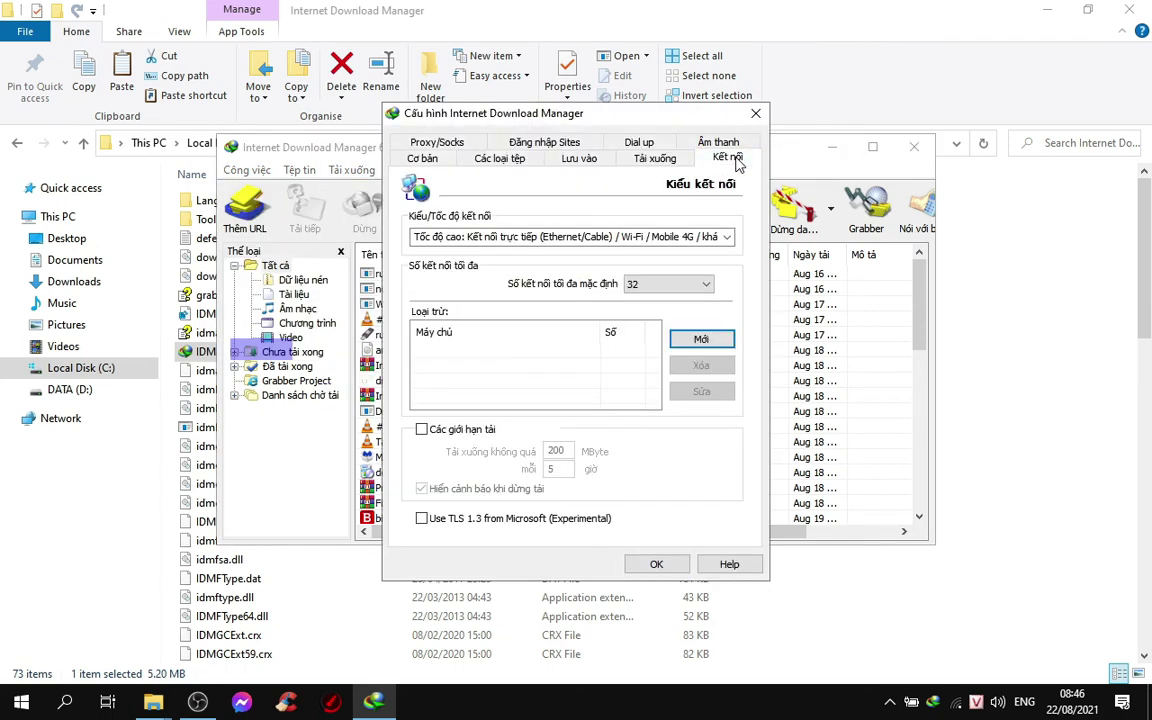
{"action": "left_click", "coordinate": [588, 237]}
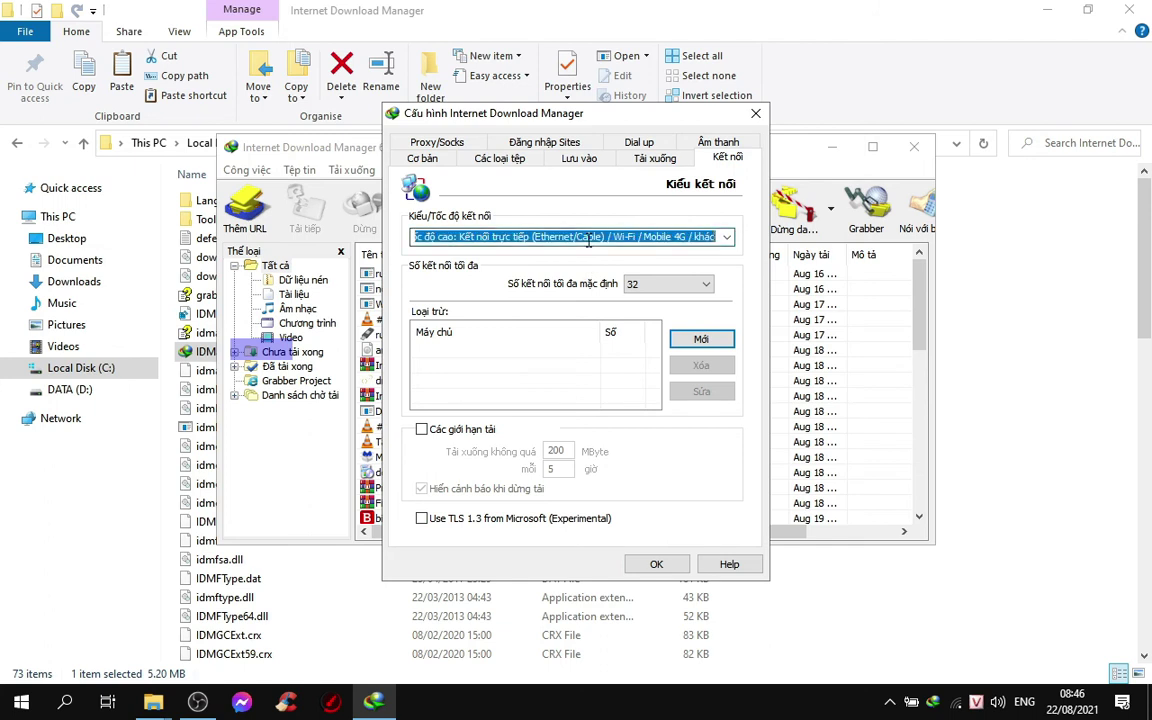
{"action": "left_click", "coordinate": [728, 237]}
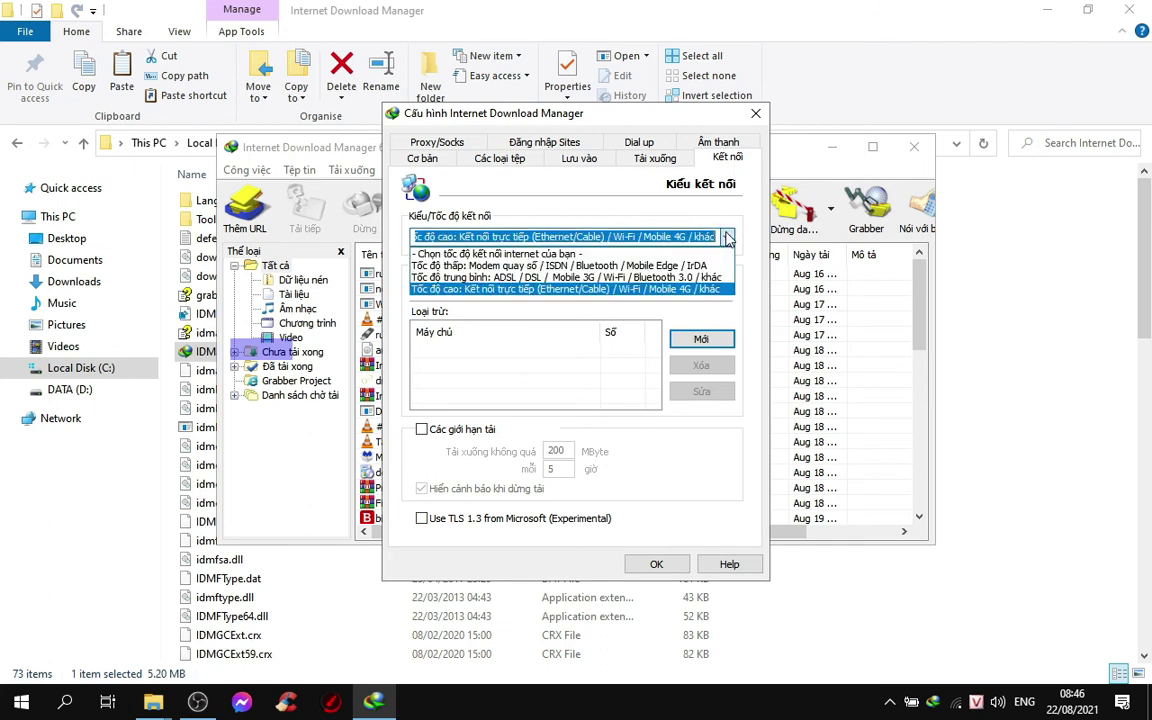
{"action": "left_click", "coordinate": [585, 291]}
Step: Set the default maximum number of connections to 32, accept the warning, save the options and dismiss the IDM window
{"action": "left_click", "coordinate": [679, 287]}
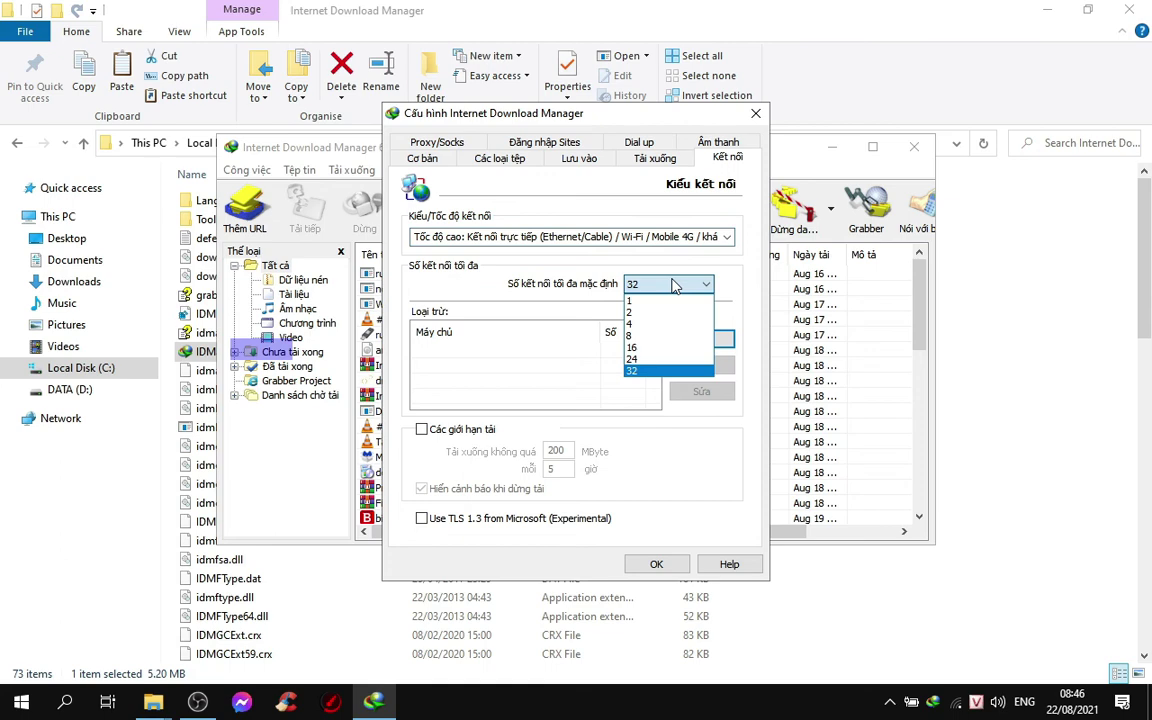
{"action": "left_click", "coordinate": [652, 371]}
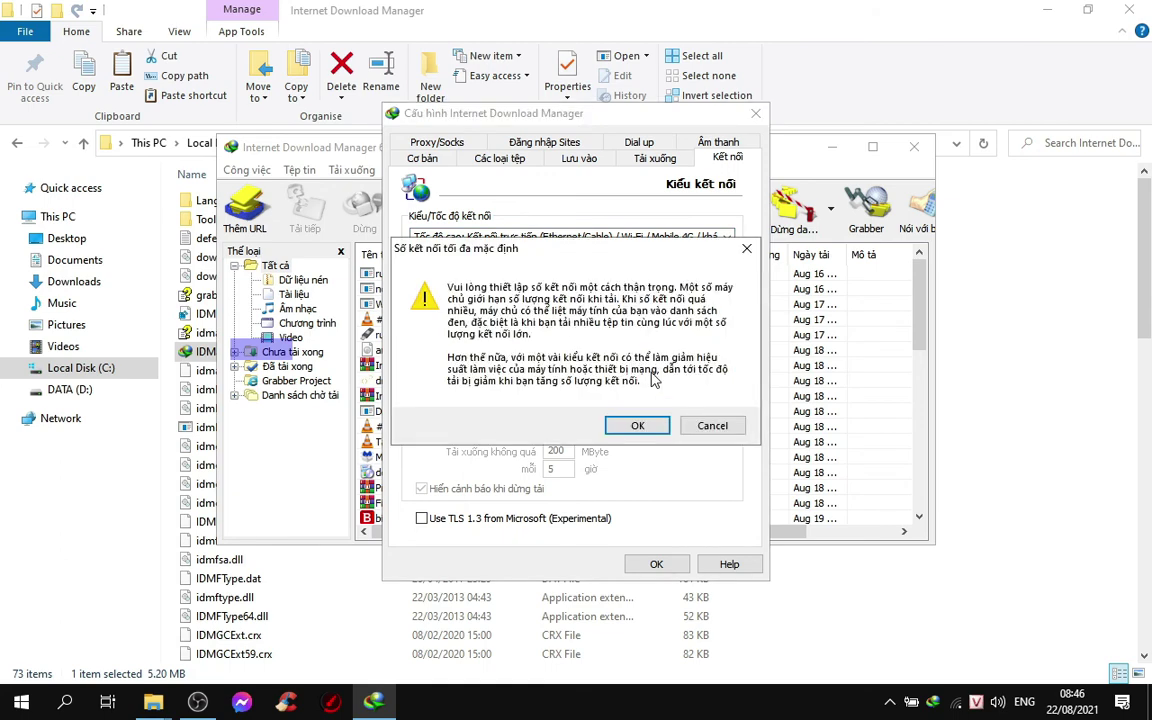
{"action": "left_click", "coordinate": [637, 426]}
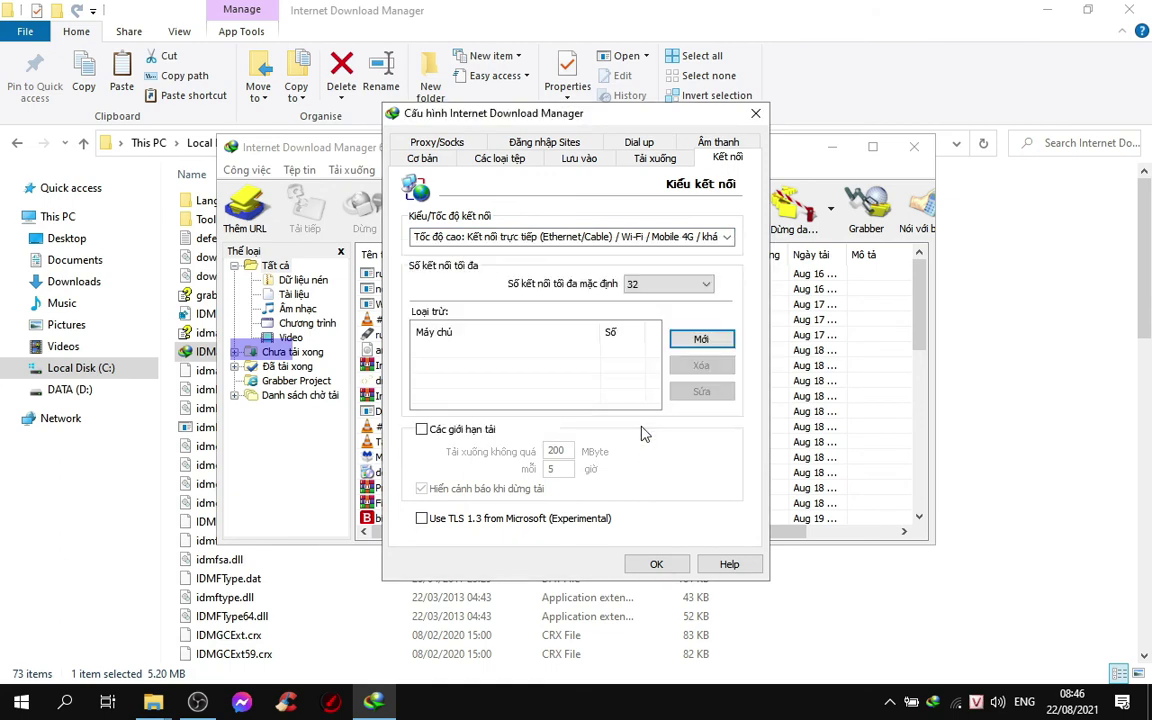
{"action": "left_click", "coordinate": [657, 562]}
{"action": "left_click", "coordinate": [823, 138]}
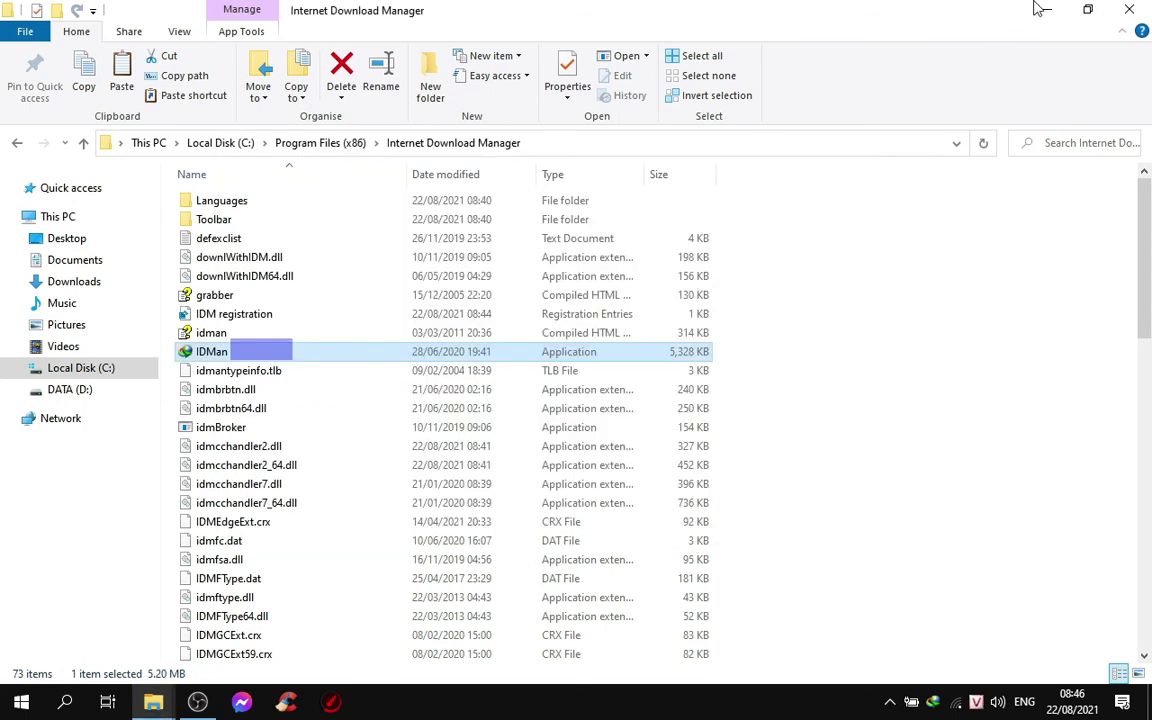
Step: Minimise the File Explorer windows, look at the extensions list in Google Chrome and close the browser
{"action": "left_click", "coordinate": [1045, 9]}
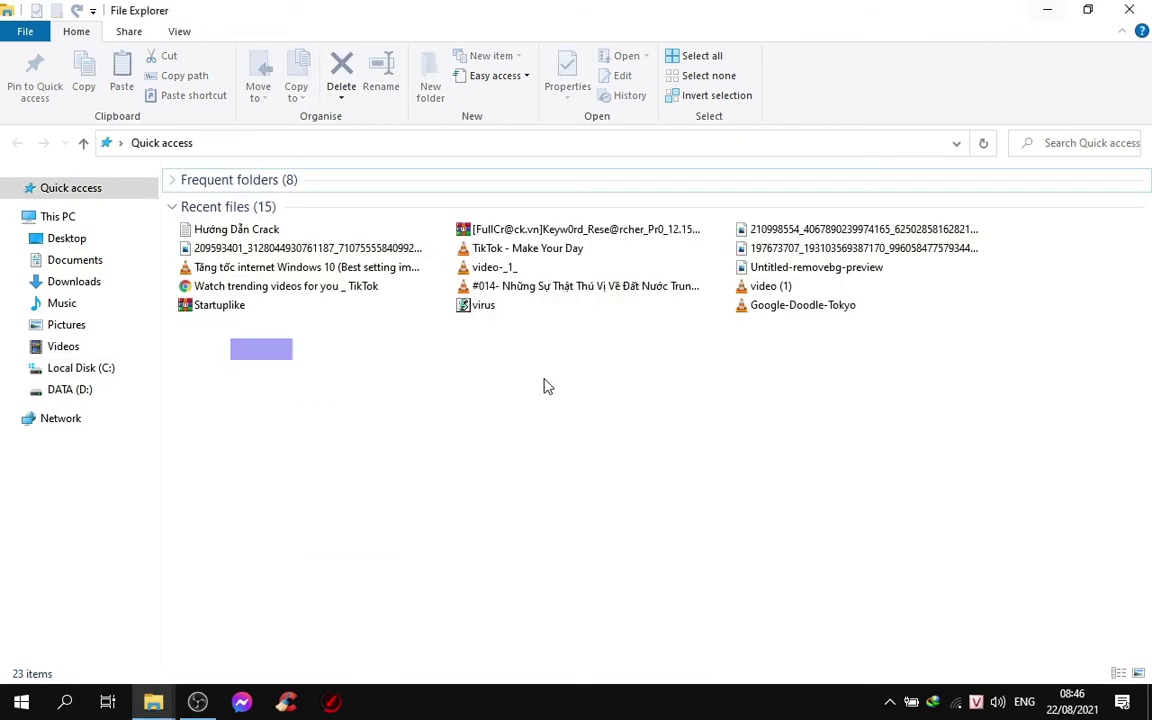
{"action": "left_click", "coordinate": [1047, 9]}
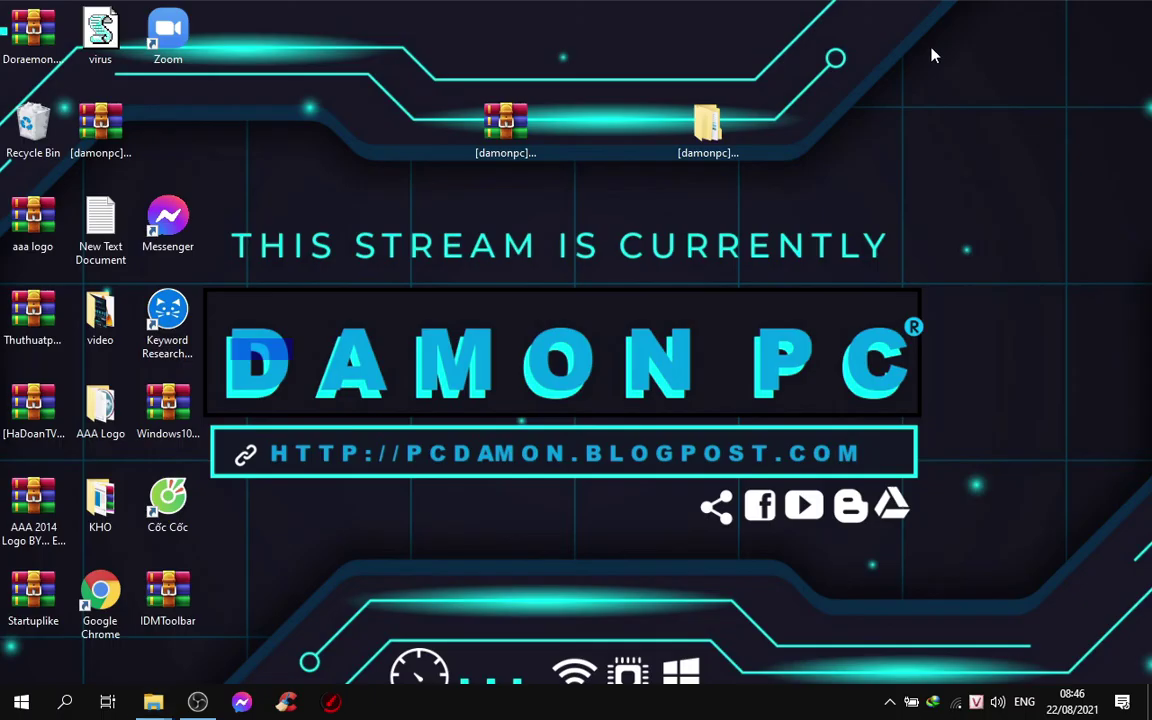
{"action": "double_click", "coordinate": [91, 586]}
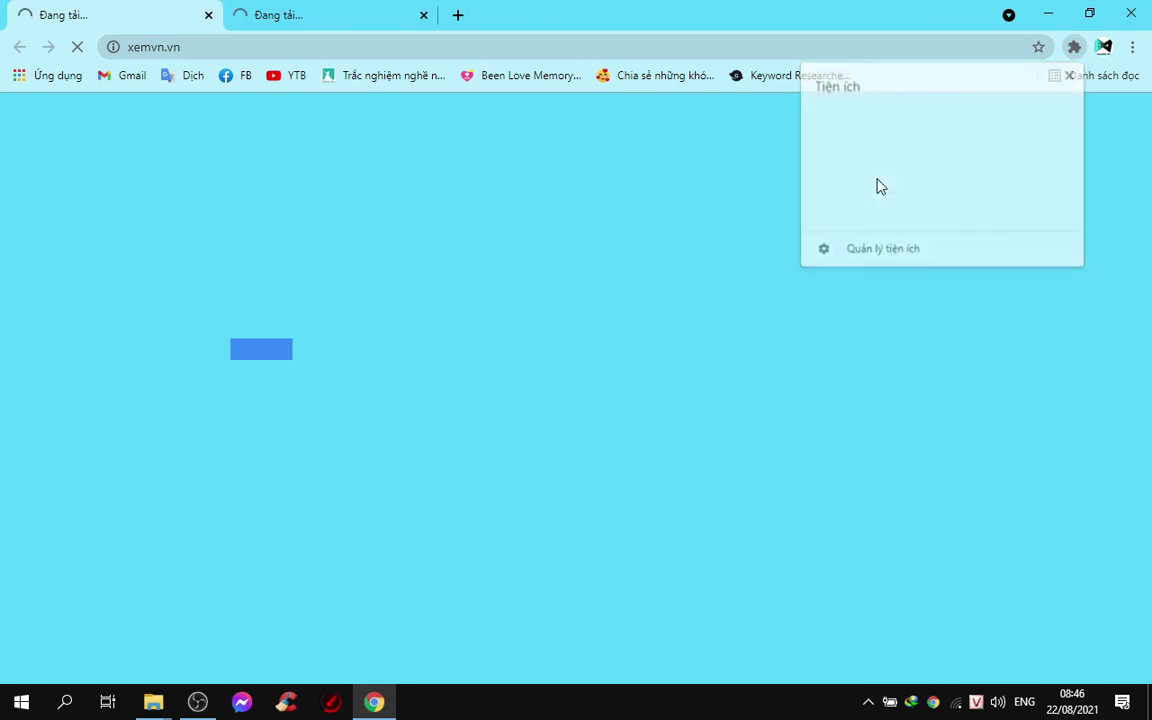
{"action": "left_click", "coordinate": [1131, 13]}
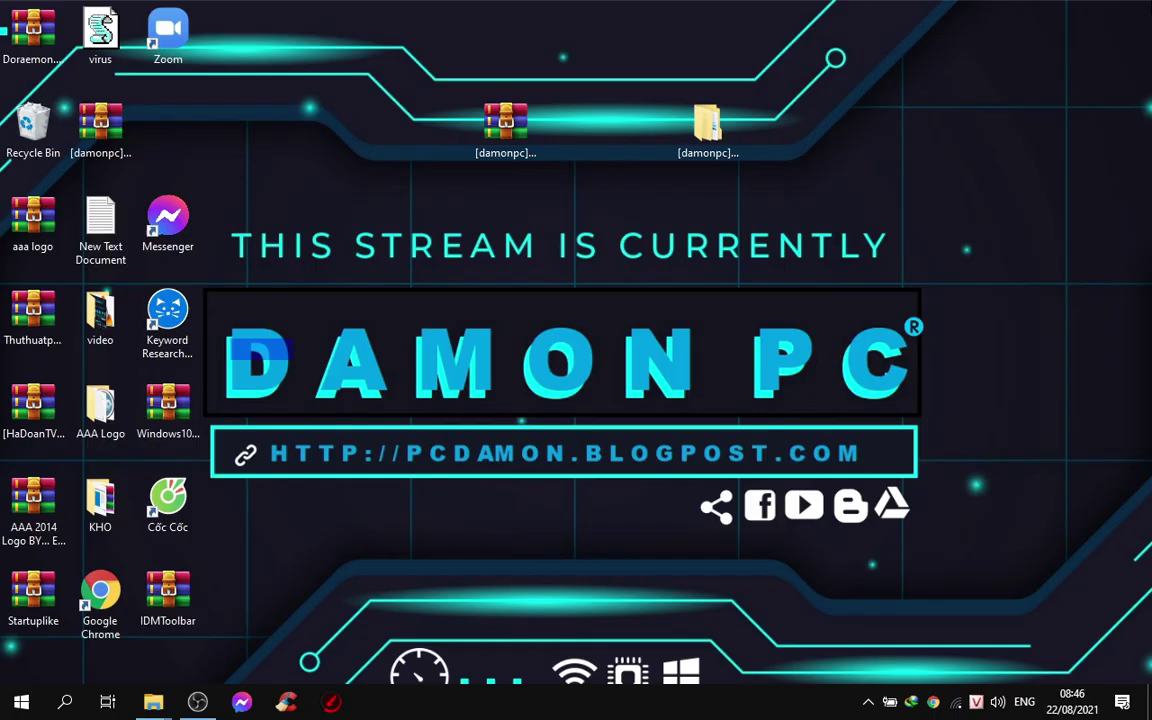